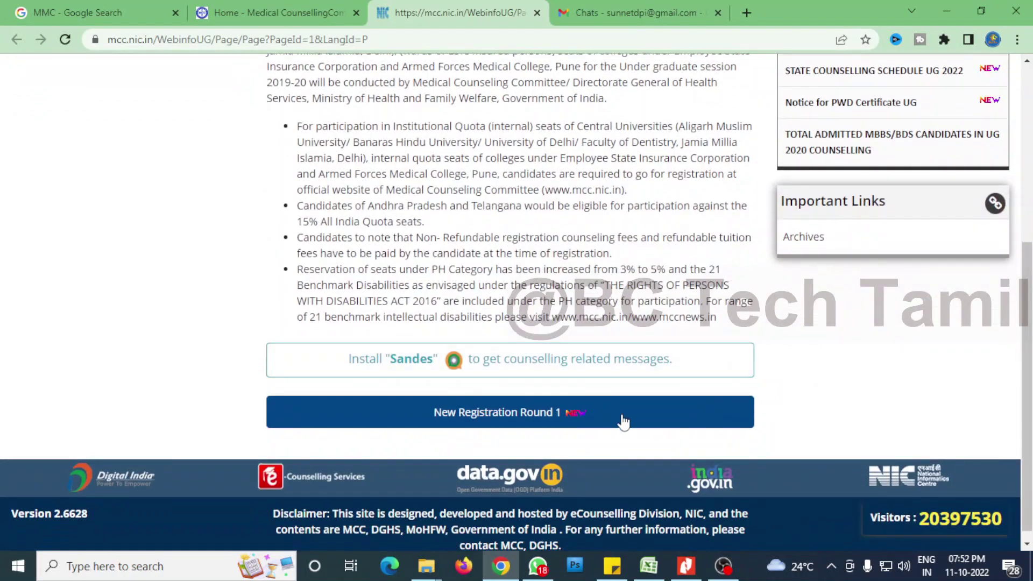
Open the Round 1 New Registration page and sign in with roll number, password and image security pin.
click(525, 422)
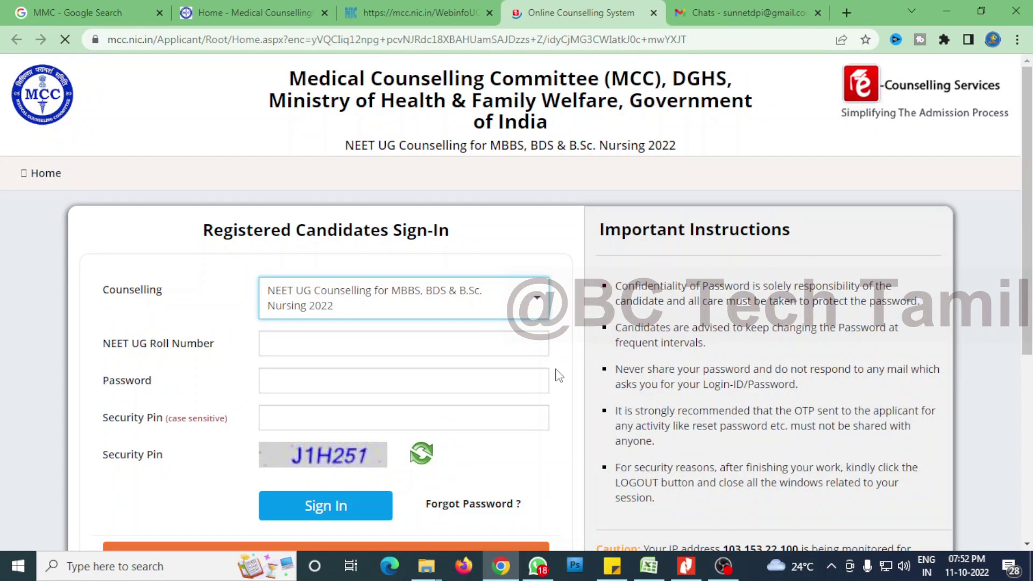
scroll(556, 373, down, 1)
click(400, 275)
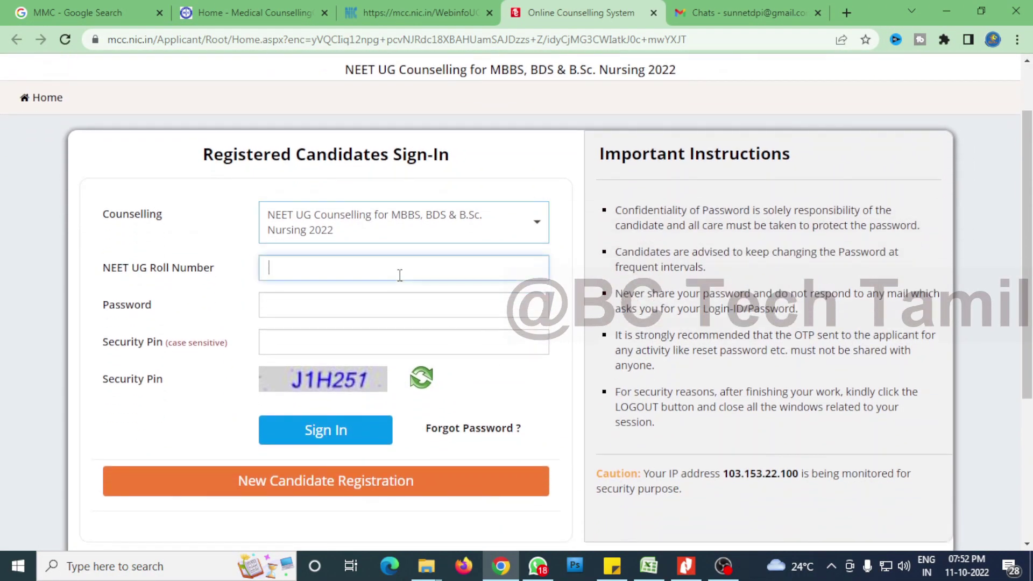
click(489, 396)
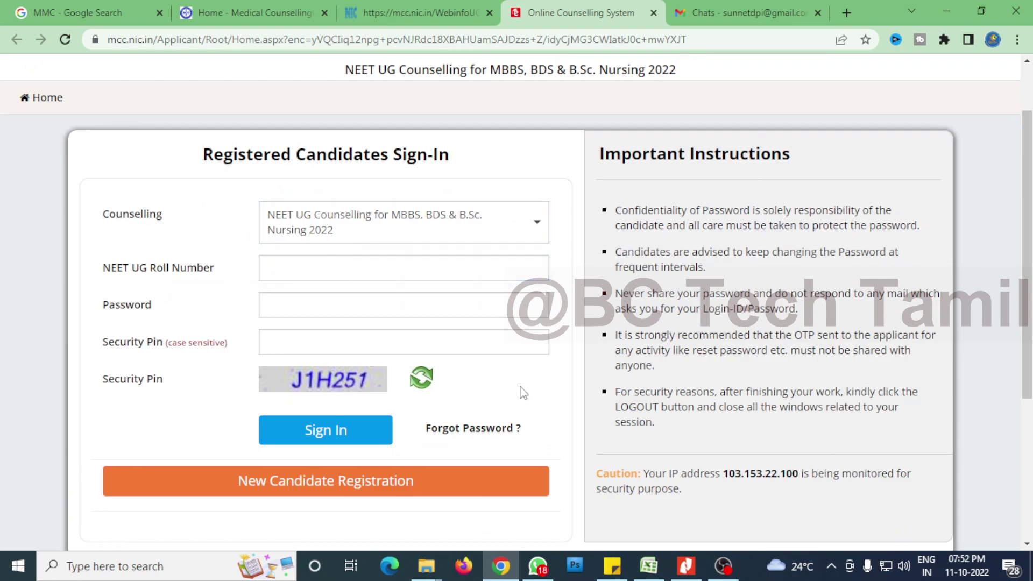
click(403, 268)
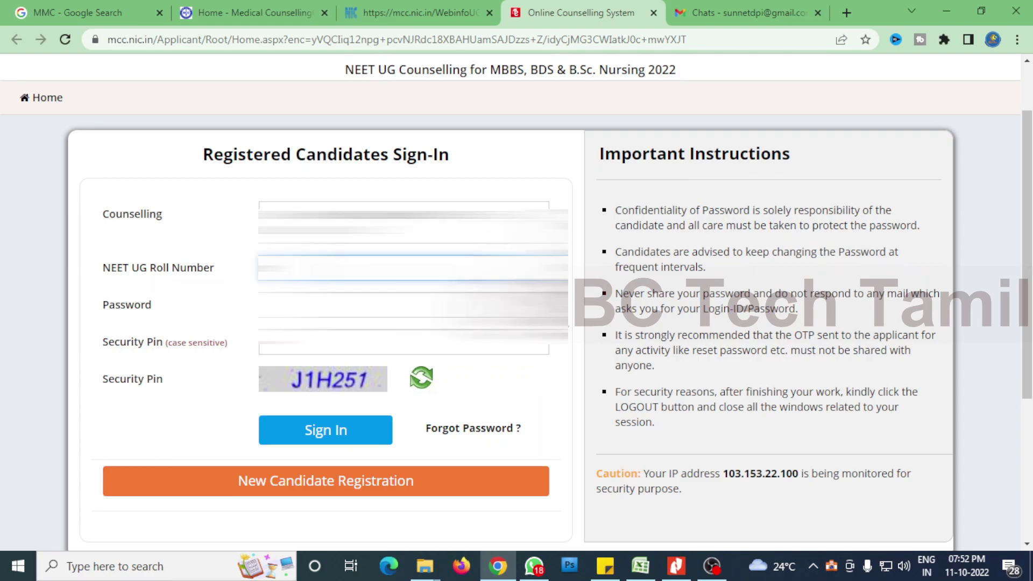
click(403, 304)
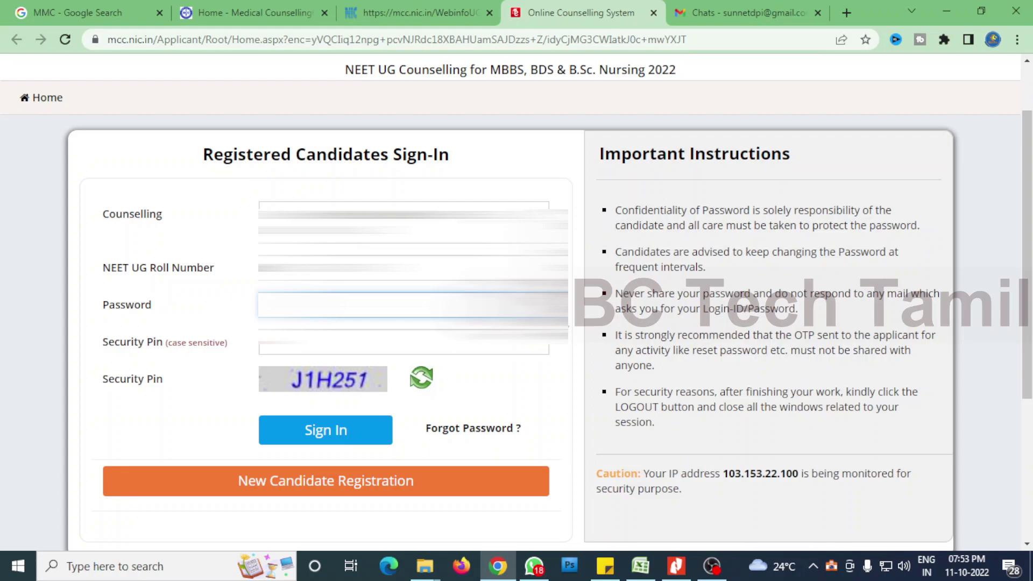
click(404, 344)
text(J1H251)
click(345, 430)
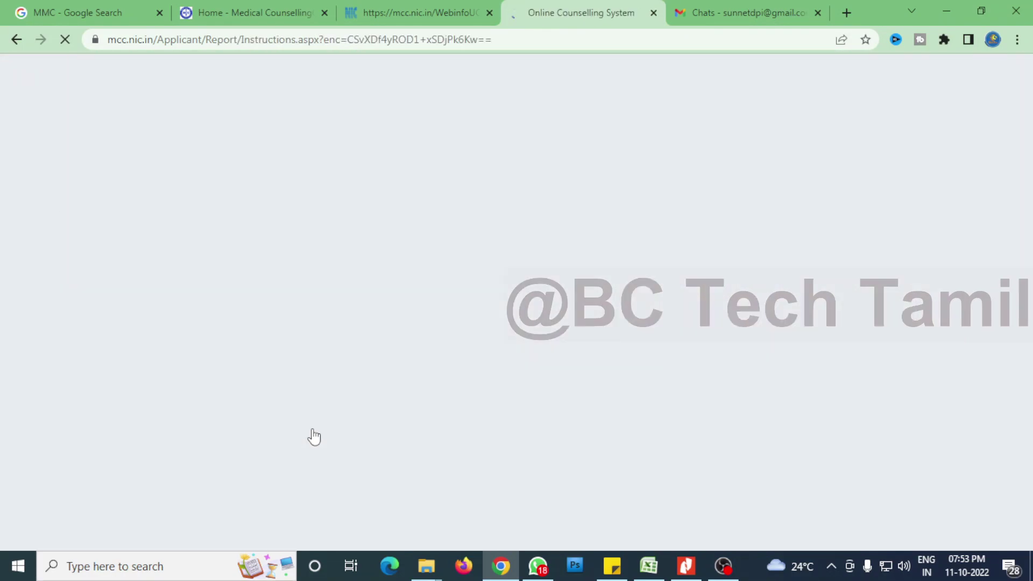
Agree to the instructions and enter the roll number, application number and candidate's name.
scroll(409, 377, down, 15)
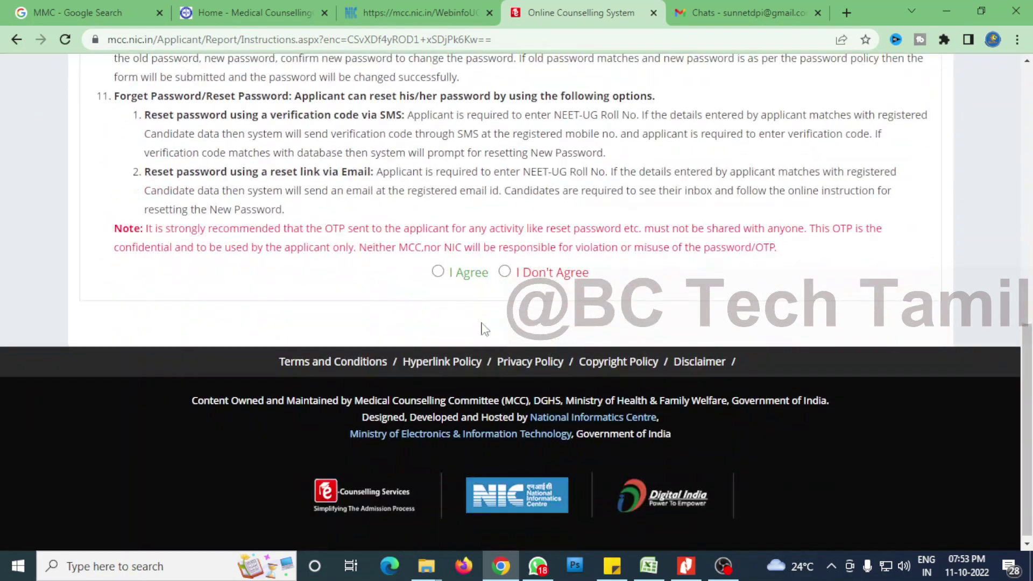
click(438, 271)
text(41)
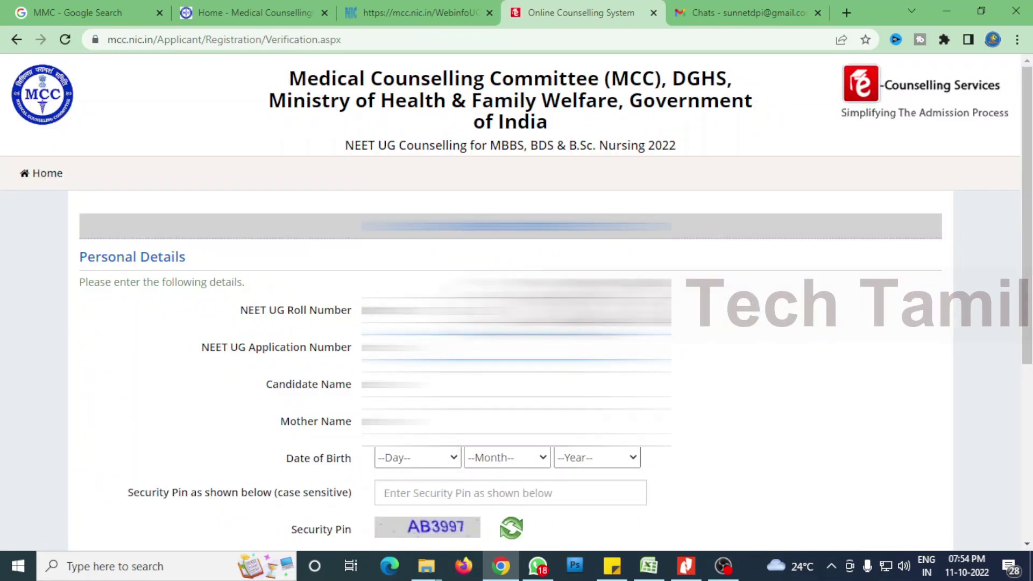
click(516, 384)
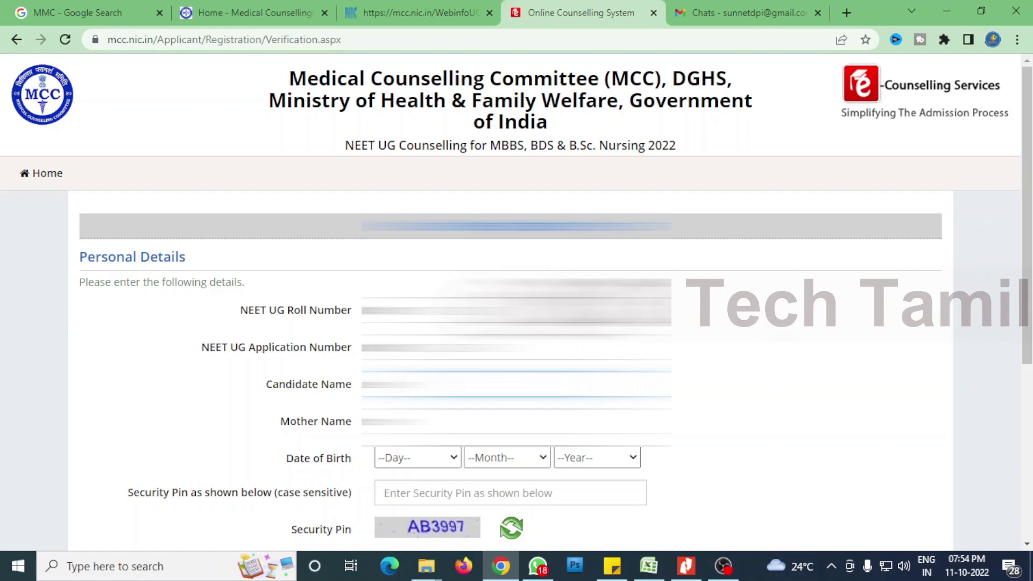
scroll(1030, 352, down, 1)
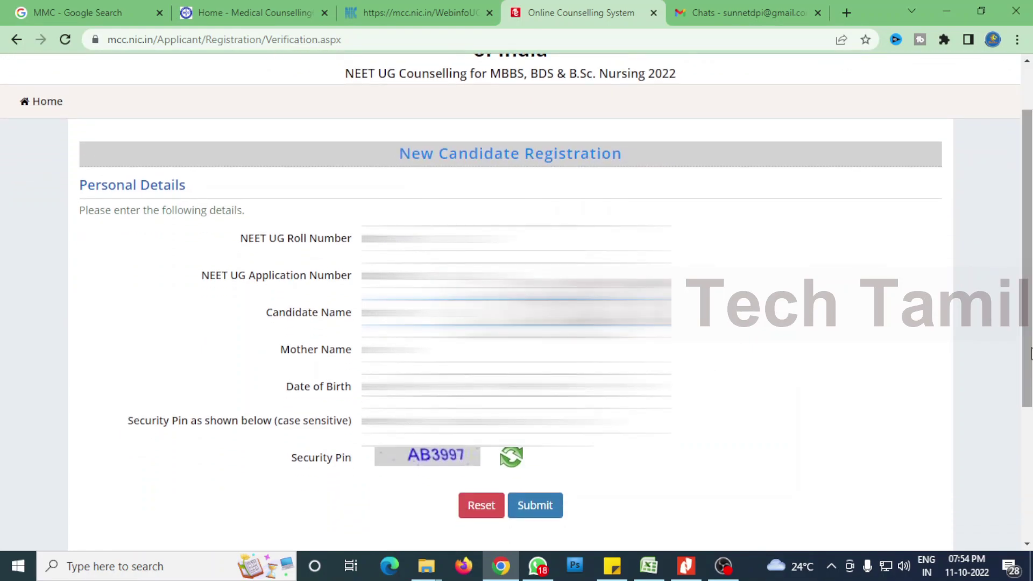
Add the mother's name, date of birth and security pin, then submit the personal details.
click(337, 341)
key(ctrl+v)
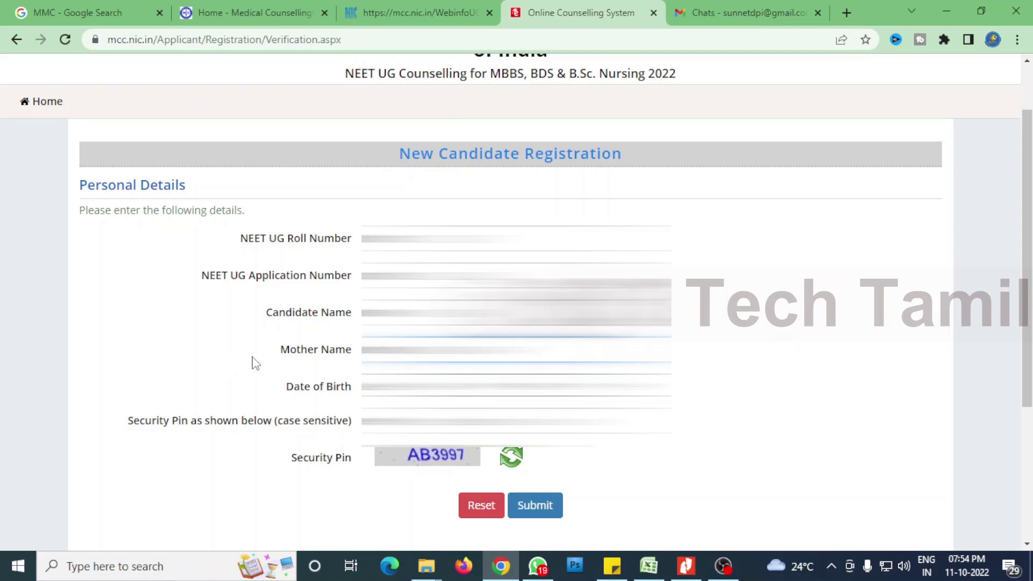
click(537, 566)
click(537, 566)
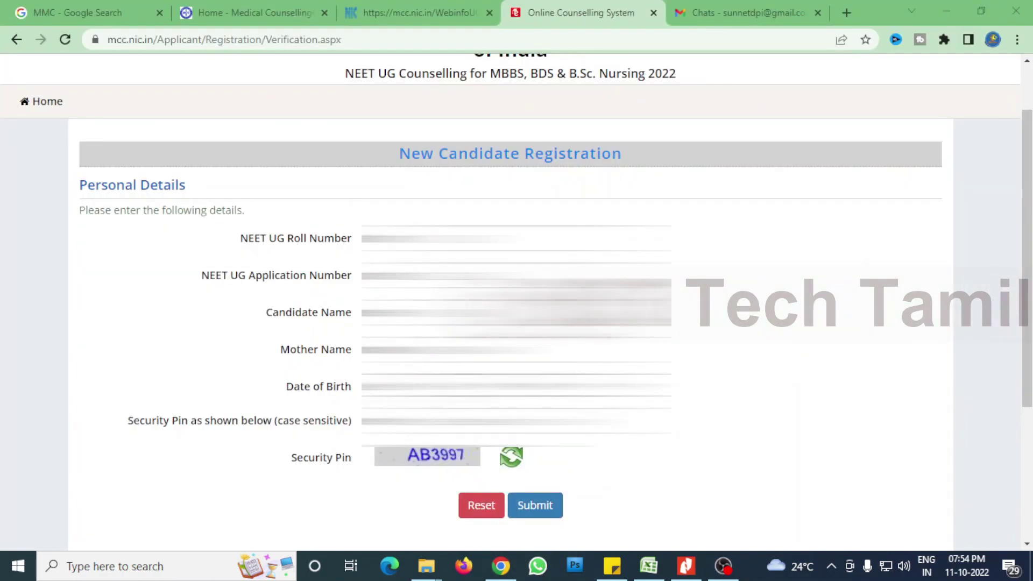
click(414, 386)
click(591, 386)
key(Tab)
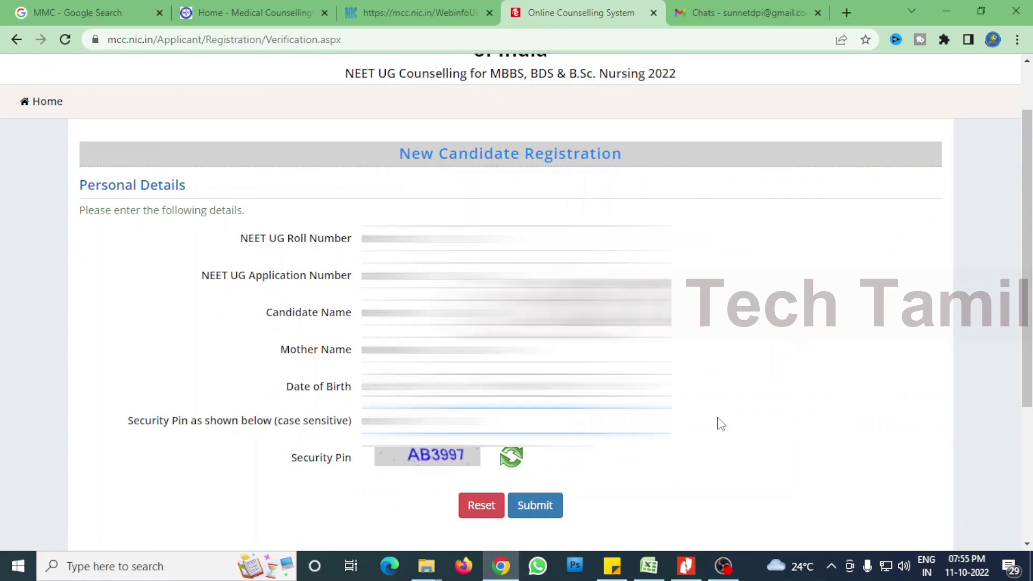
click(532, 506)
scroll(1027, 293, down, 2)
drag(1027, 294, 1028, 345)
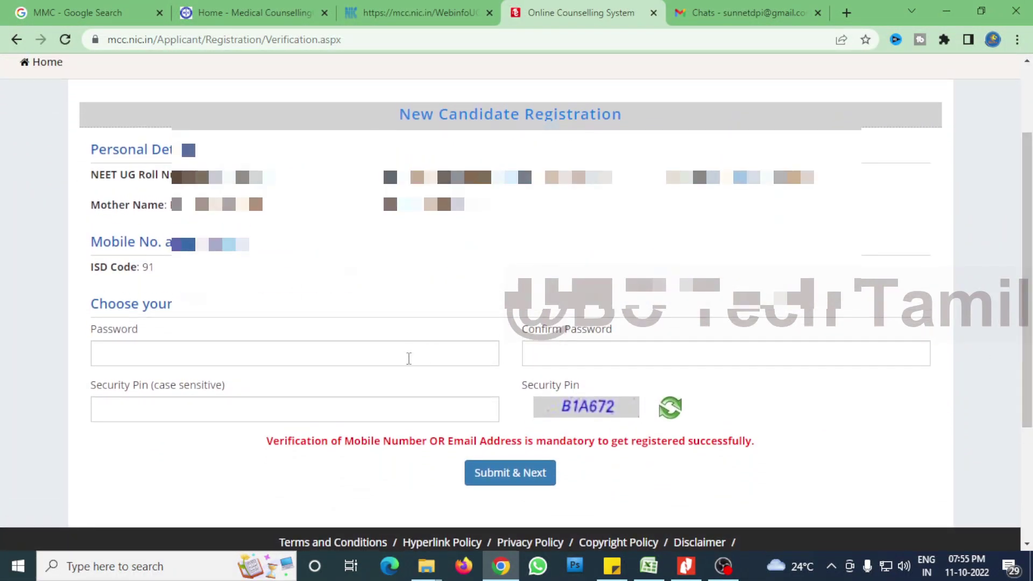
Enter the new account password twice and fill in the security pin from the image.
click(409, 359)
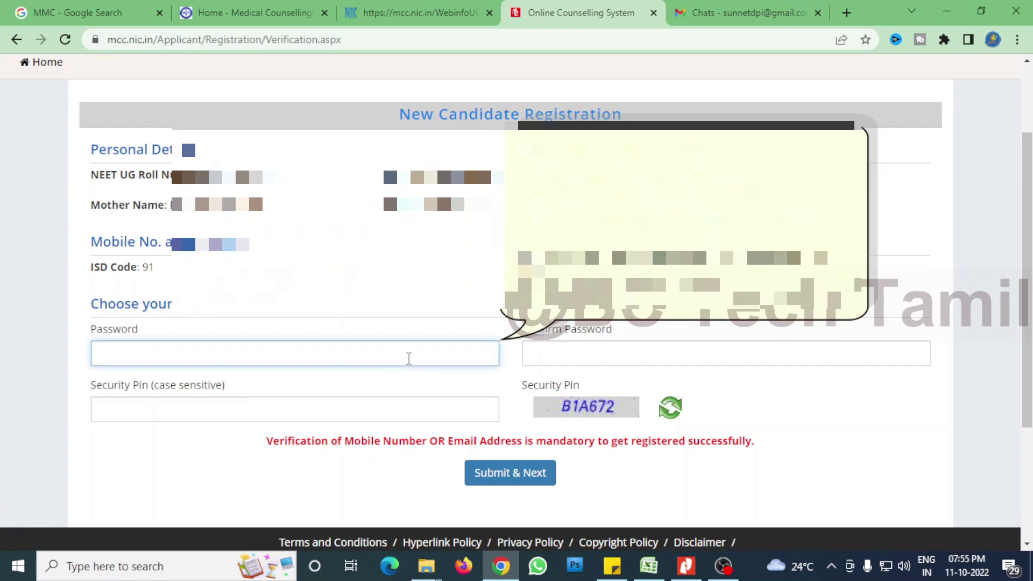
text(•••••••••)
click(541, 363)
text(•••••)
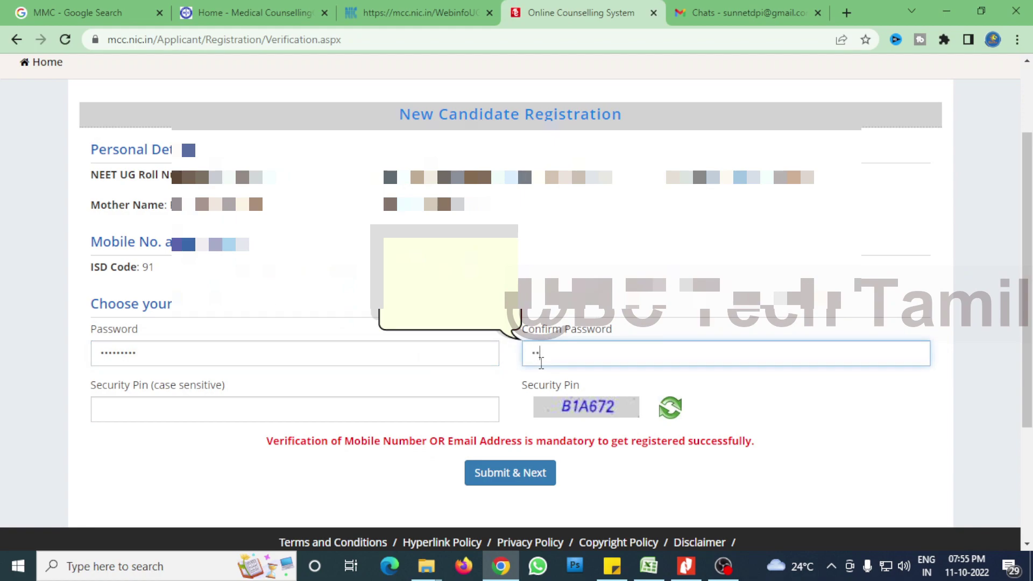
text(••••)
click(423, 410)
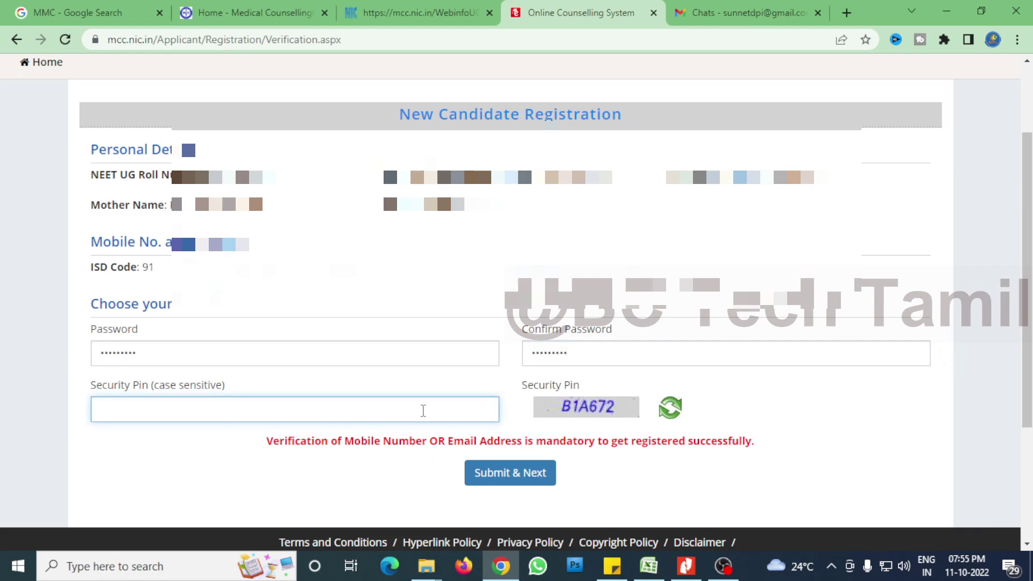
text(B1A672)
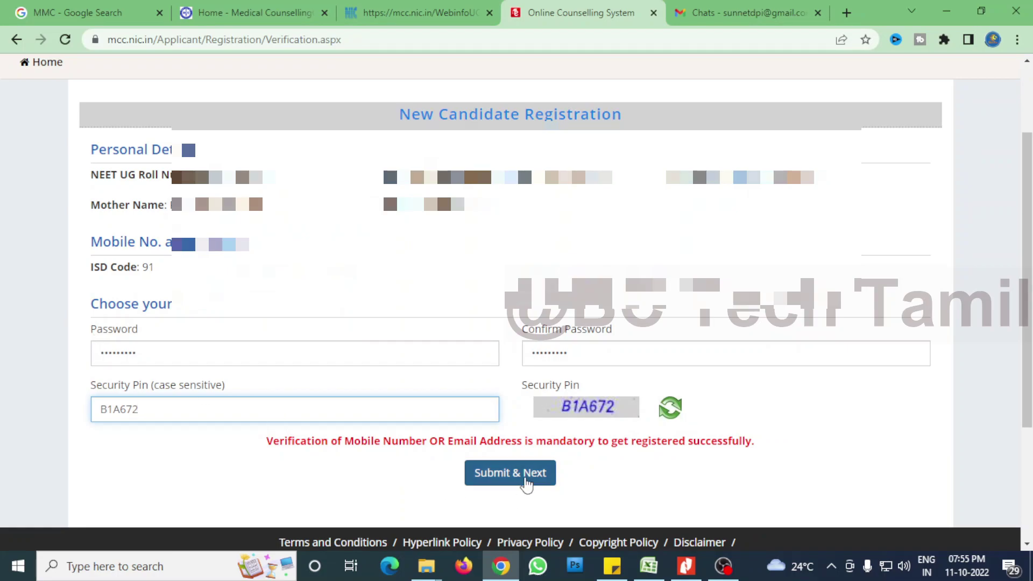
Submit the password step, confirm Yes, enter the new security pin and Verify & Final Submit.
click(525, 482)
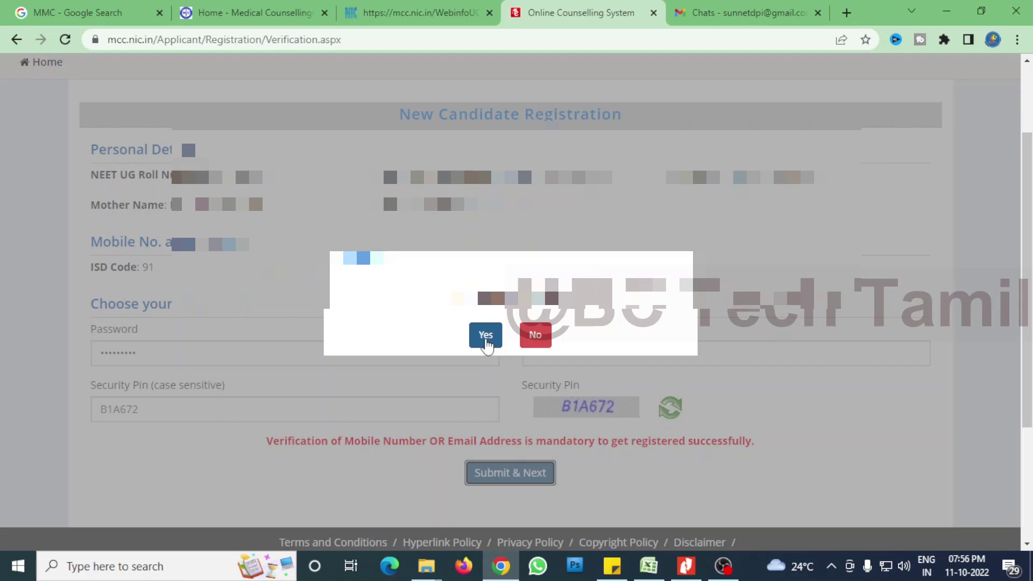
click(486, 335)
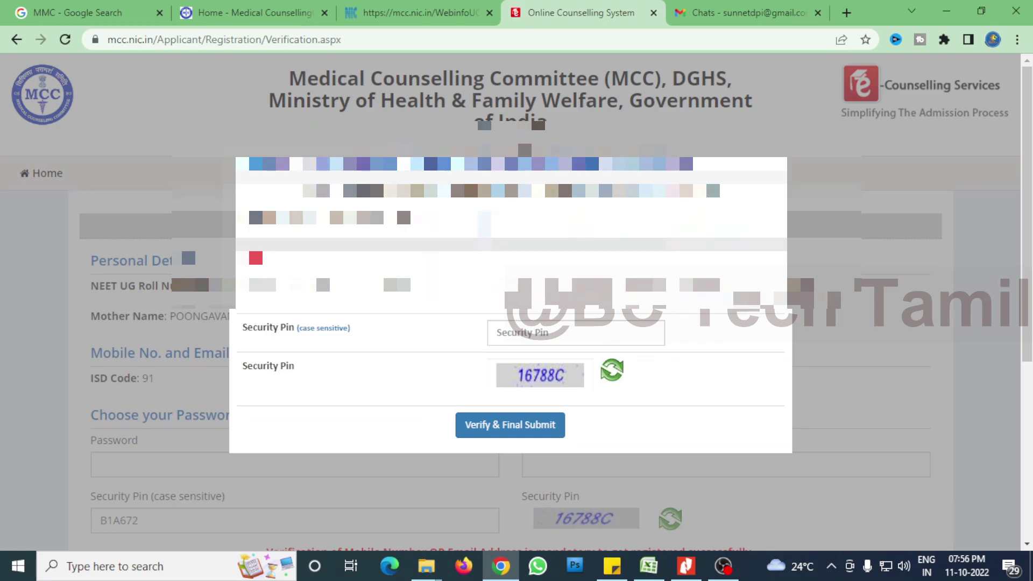
click(512, 340)
text(16788C)
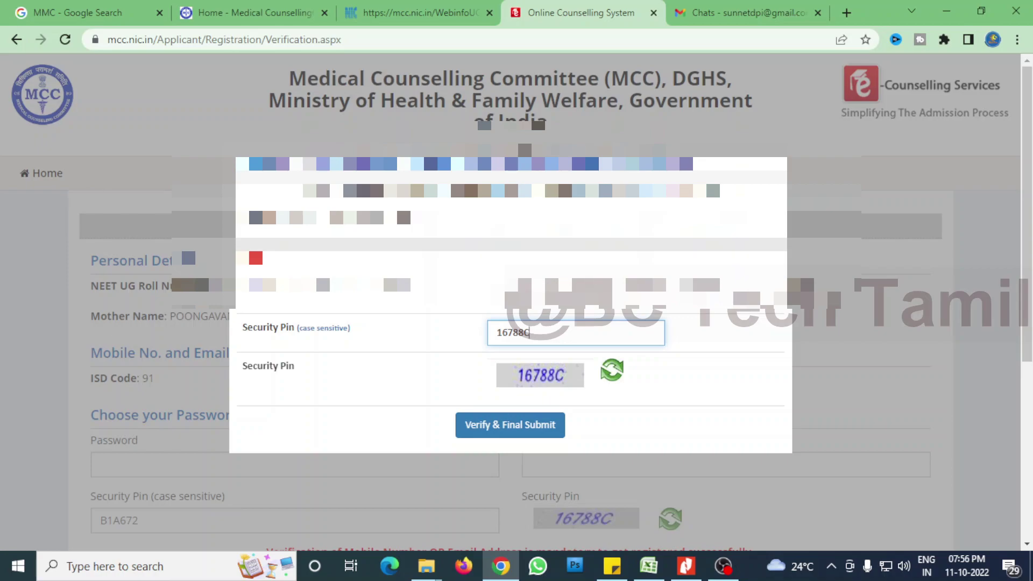
click(498, 231)
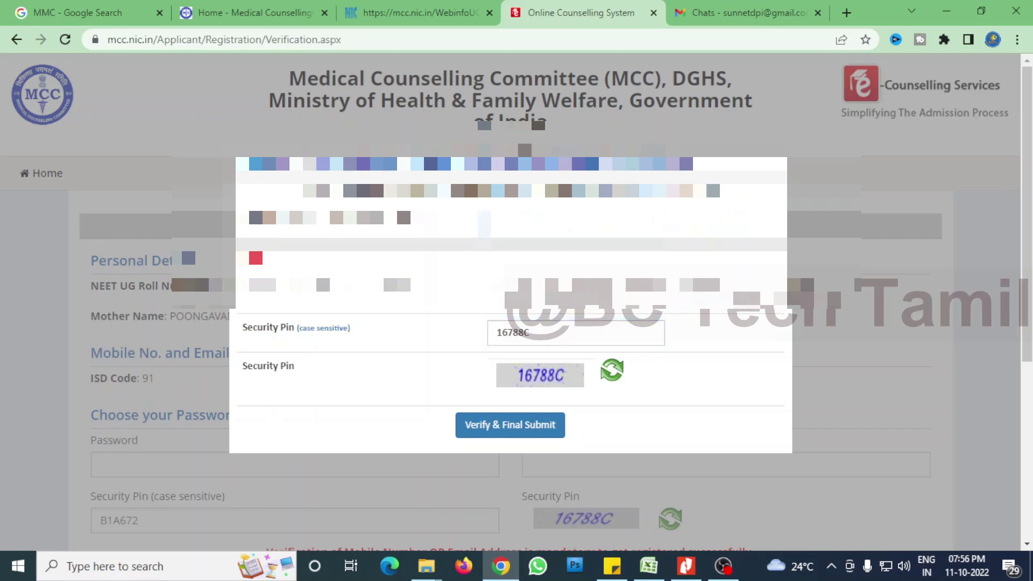
click(521, 433)
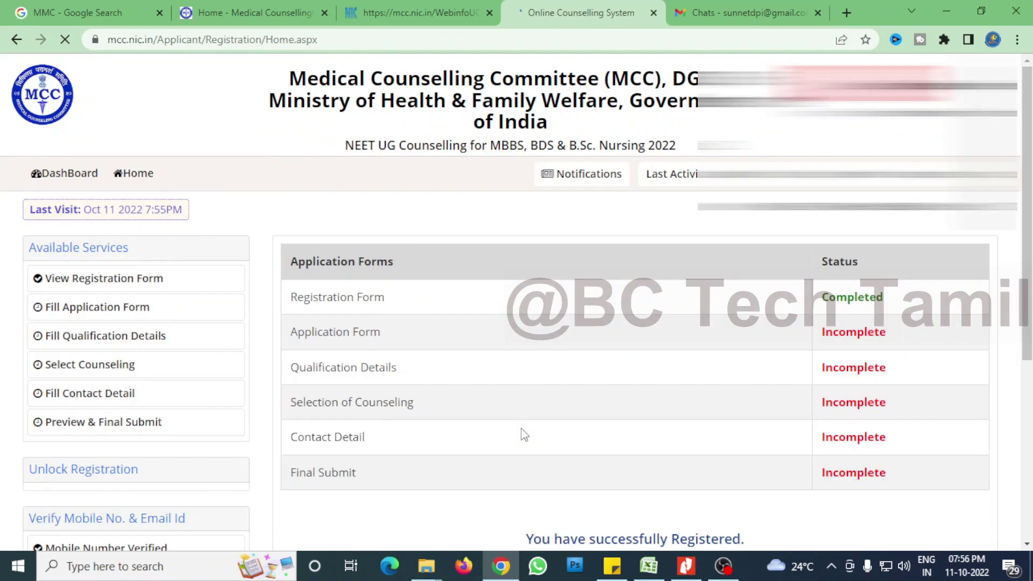
Open the detailed application form and set Religion to HINDUISM.
scroll(522, 436, down, 1)
scroll(522, 436, down, 2)
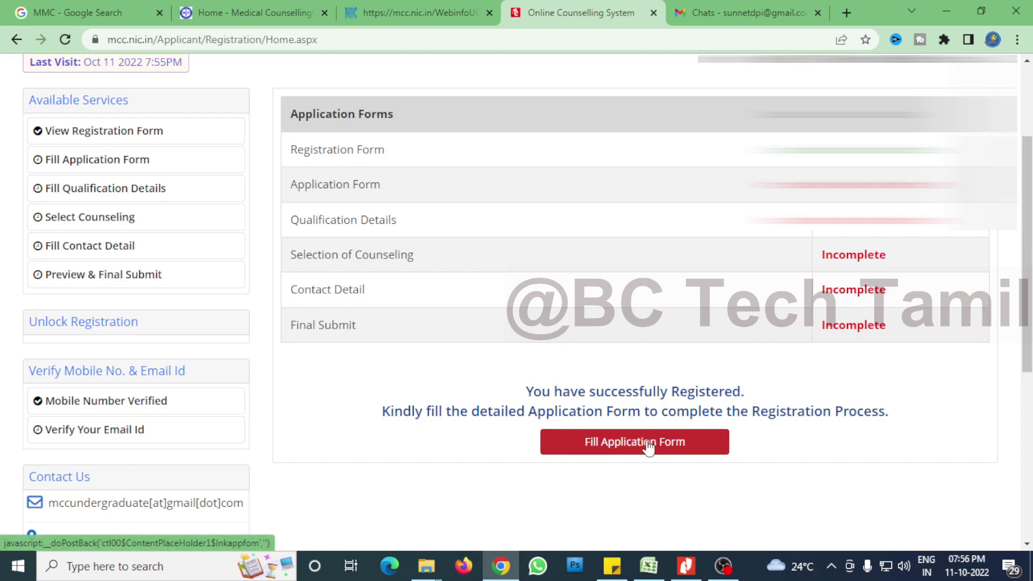
click(648, 447)
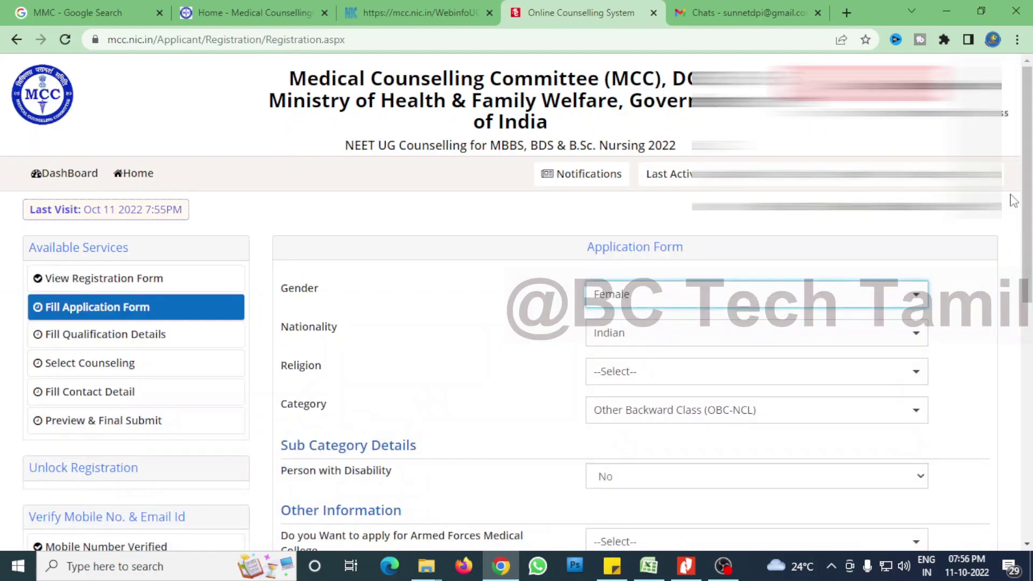
scroll(517, 301, down, 3)
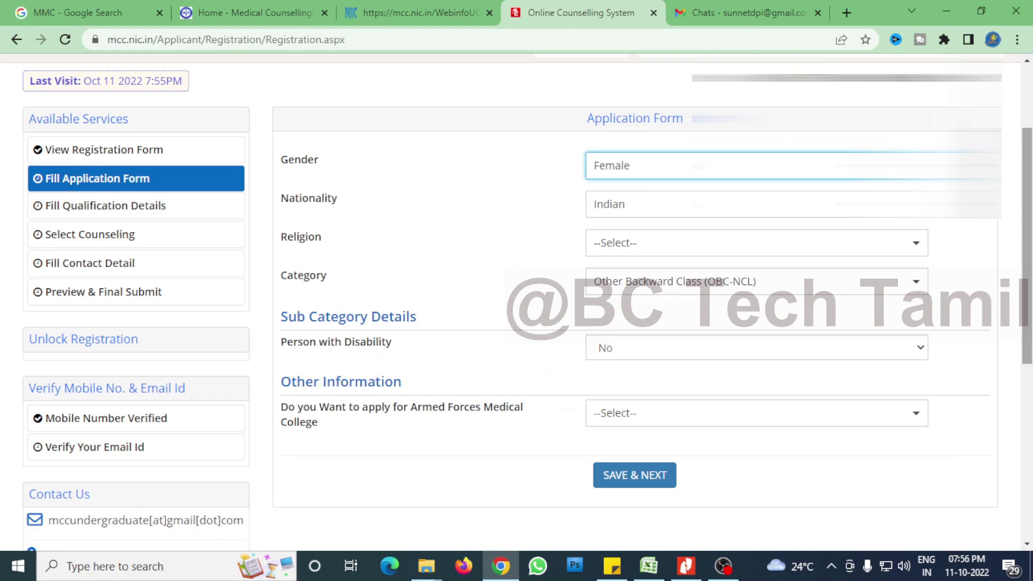
click(711, 247)
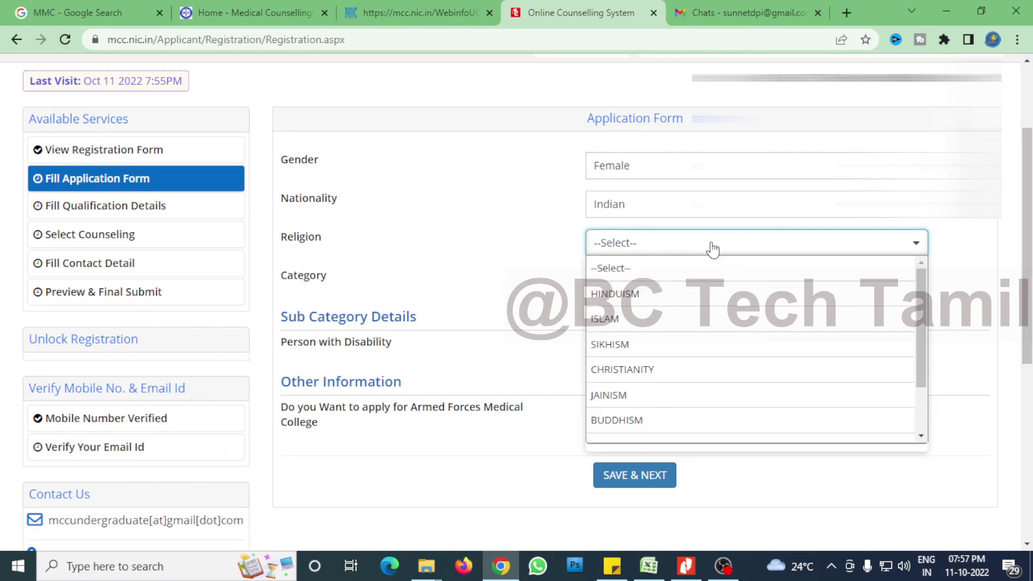
click(648, 295)
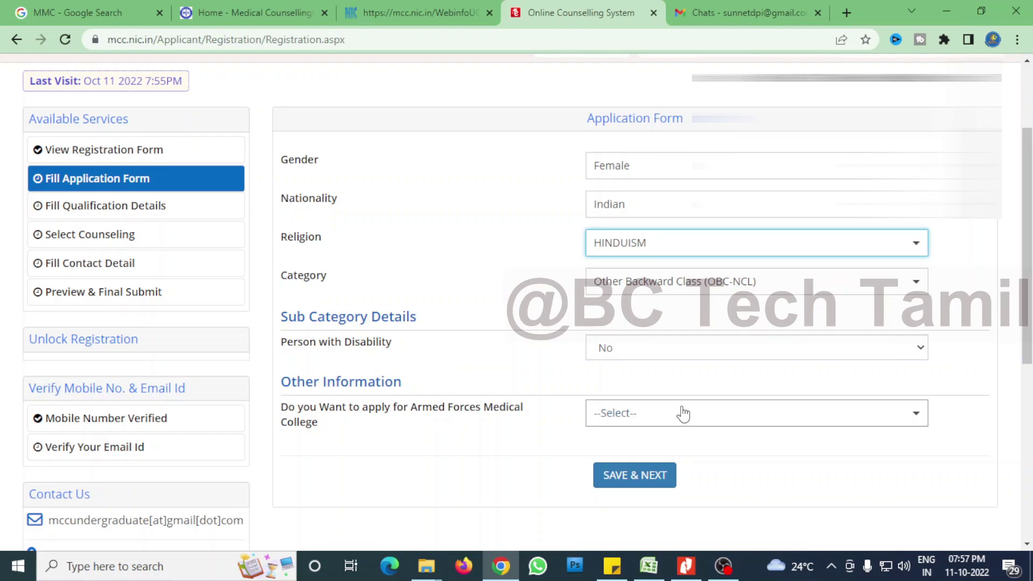
Answer No for Armed Forces Medical College and save the application form.
click(683, 414)
click(657, 489)
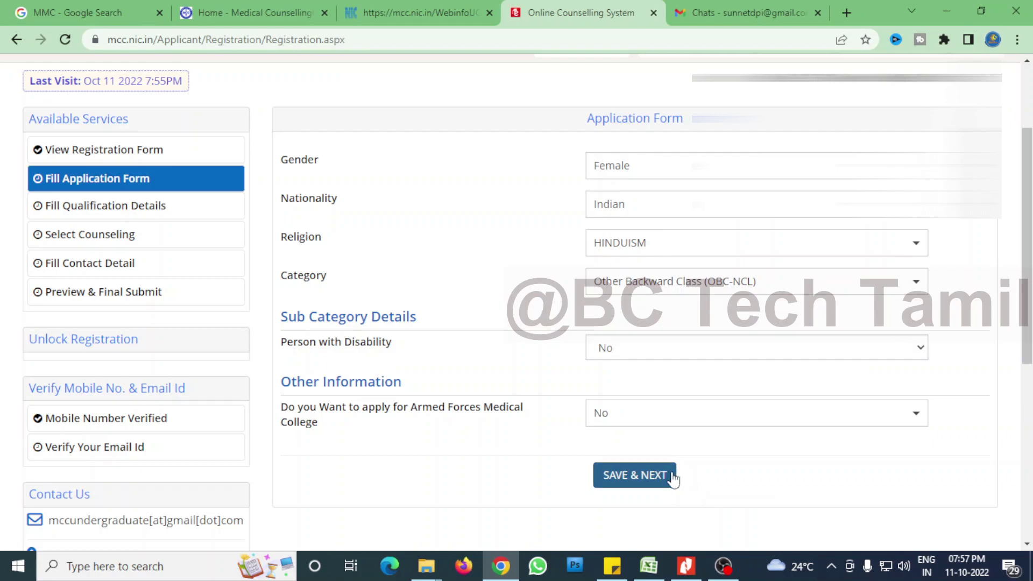
click(638, 475)
click(490, 347)
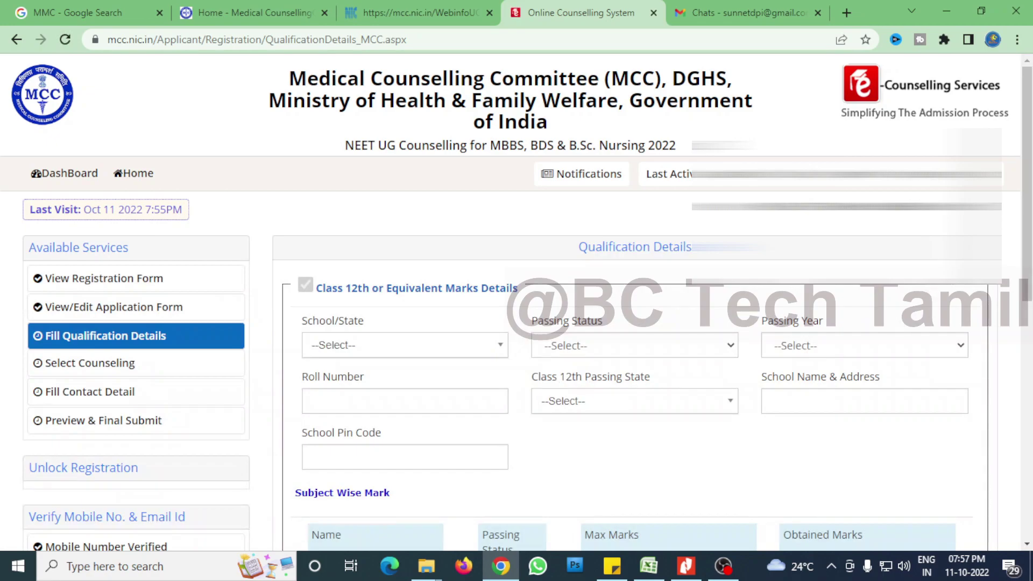
Set the Class 12th School/State to OTHER.
scroll(517, 301, down, 2)
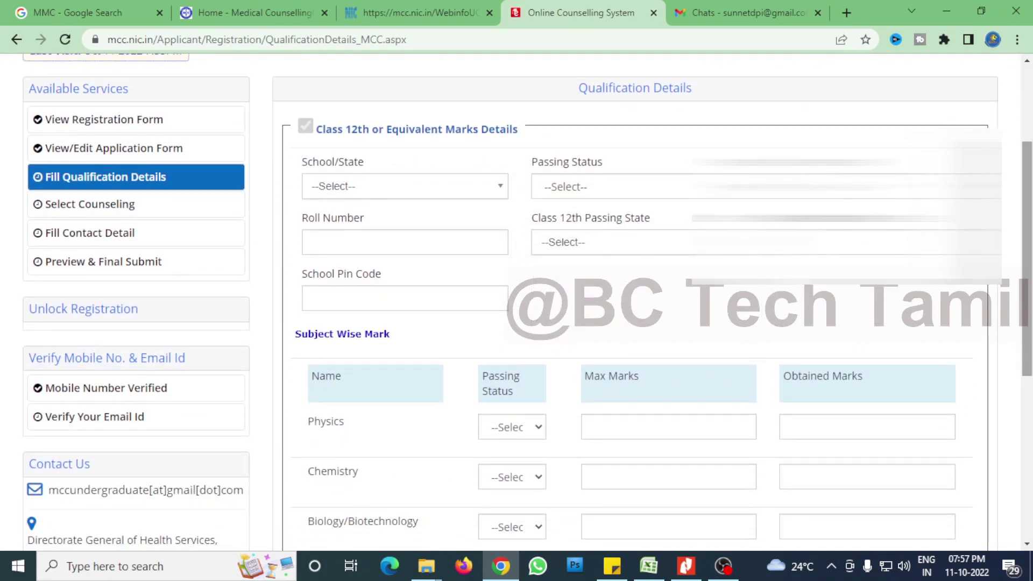
click(465, 197)
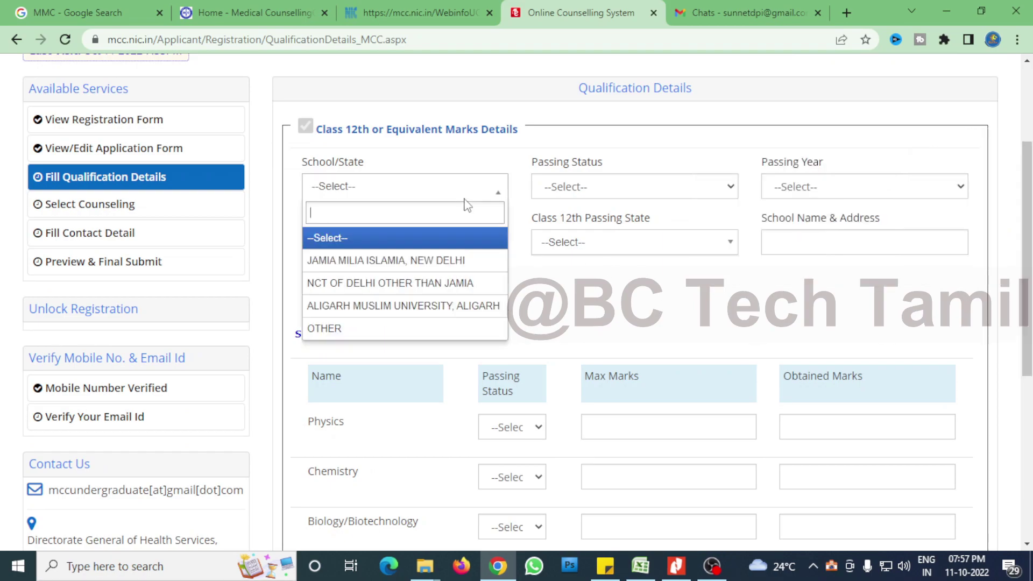
click(423, 328)
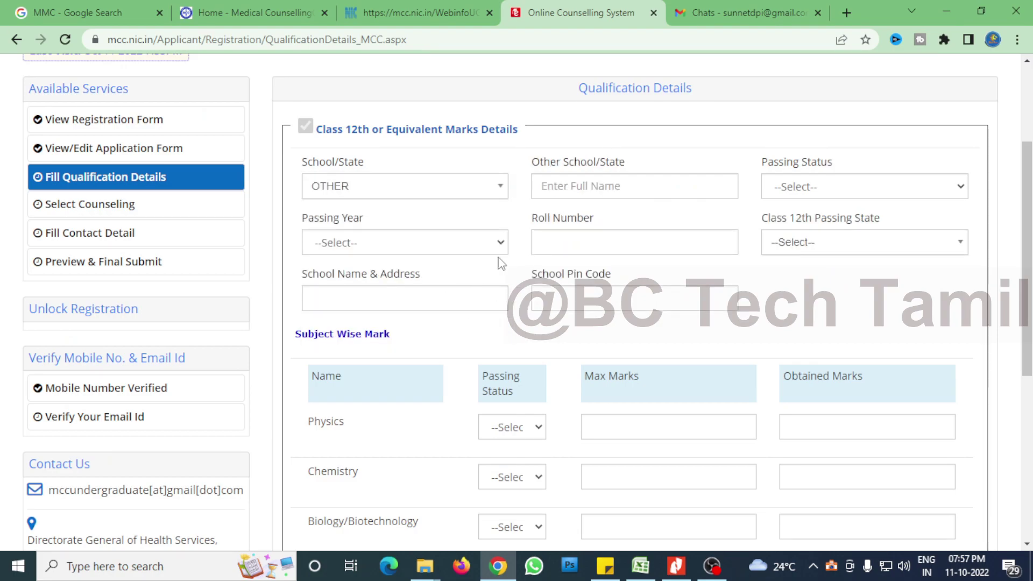
click(585, 188)
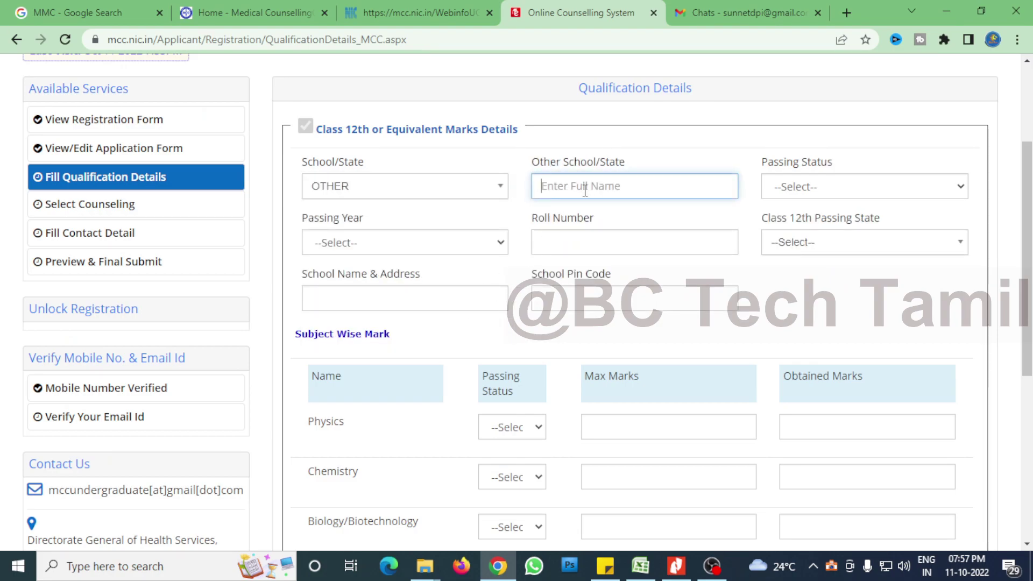
click(448, 194)
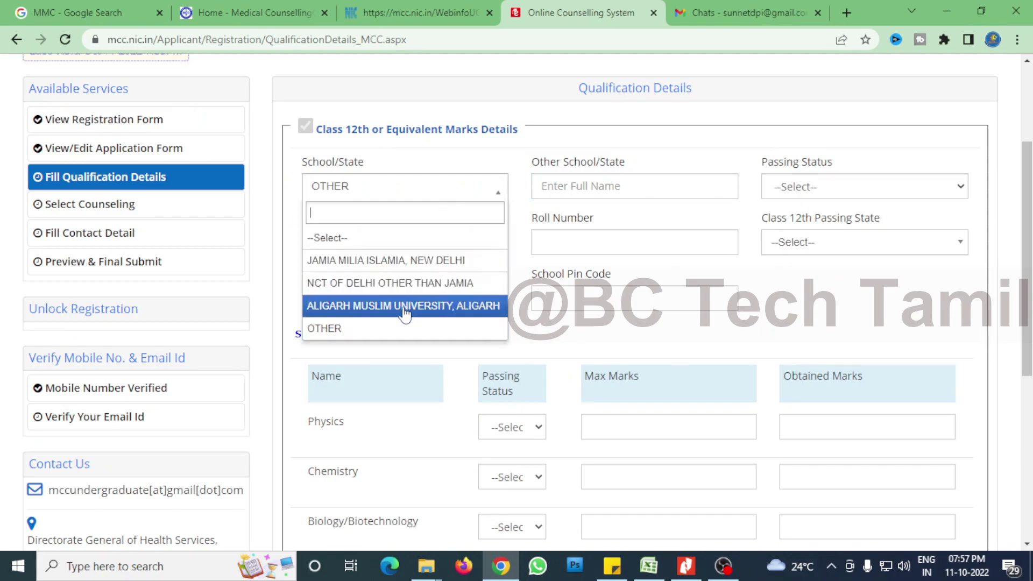
click(398, 328)
click(574, 191)
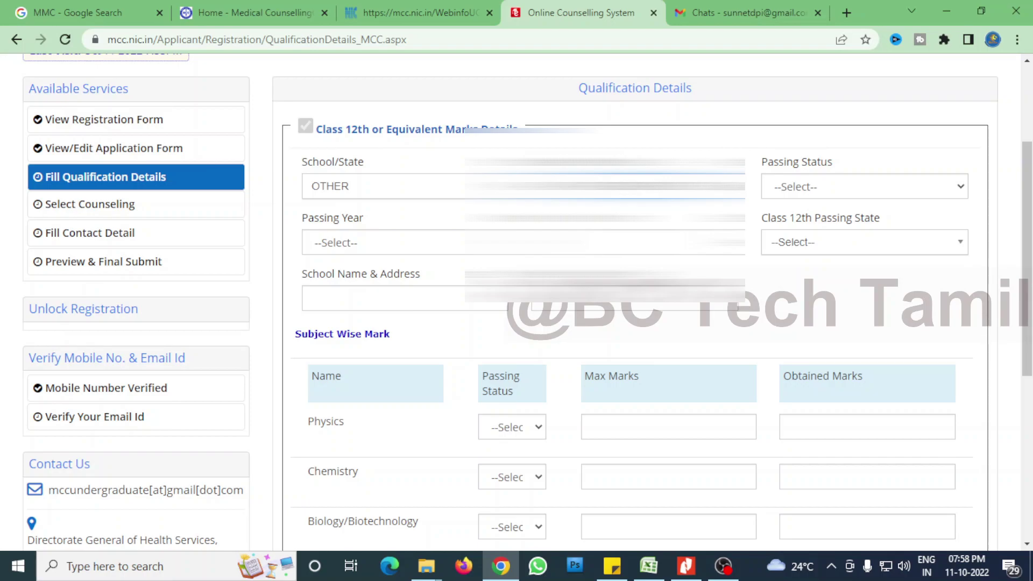
Mark Class 12th as Passed with passing year 2021.
click(853, 192)
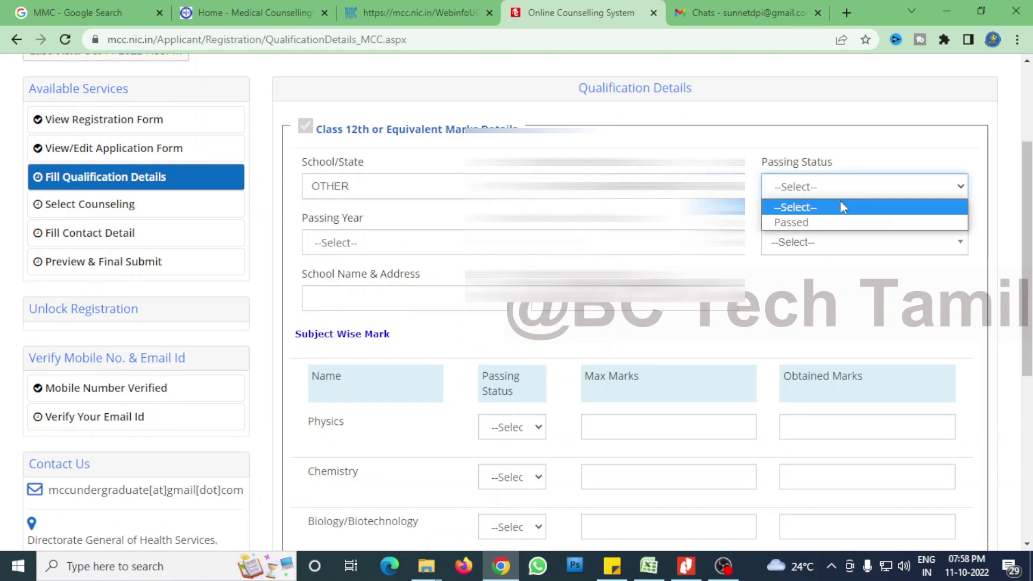
click(823, 217)
click(420, 245)
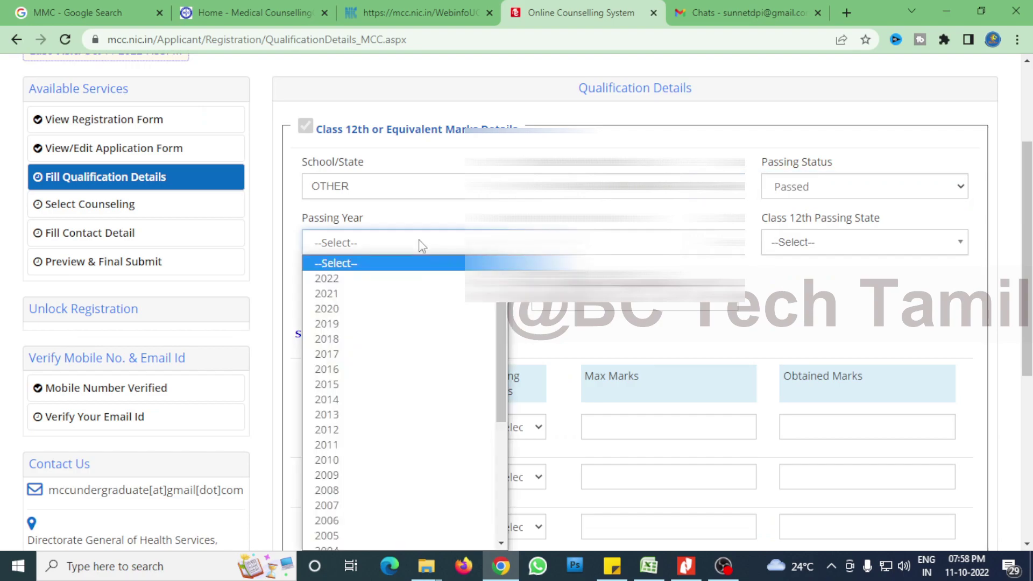
key(Down)
key(Down)
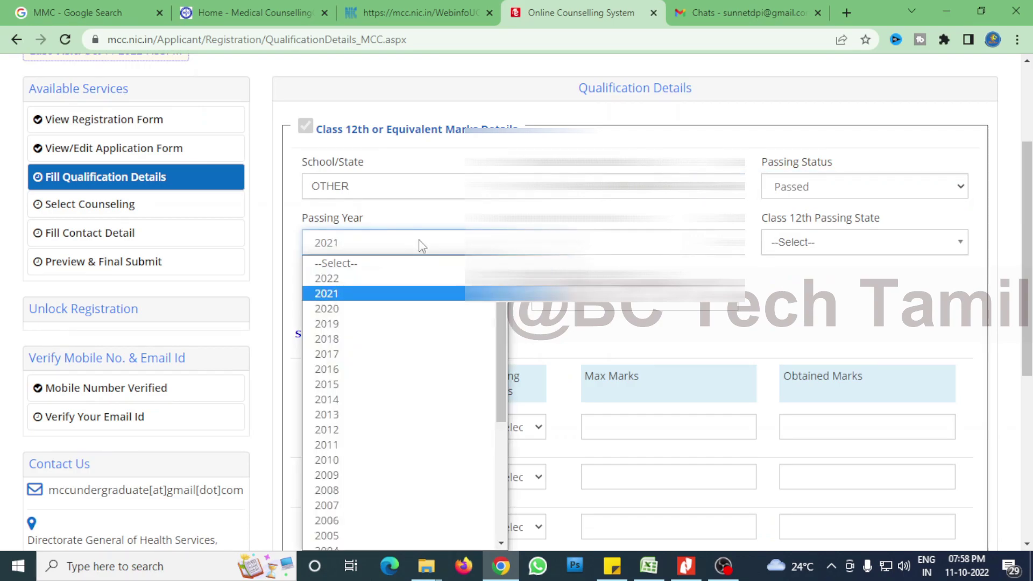
key(Return)
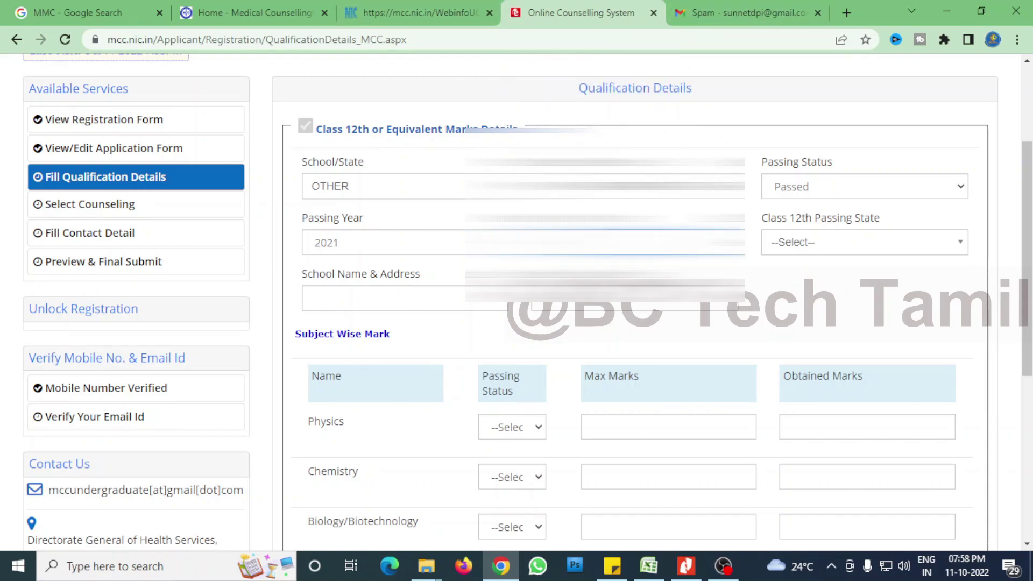
Choose Tamil Nadu as the passing state and enter school name 'SRI VIJAY' with address.
click(826, 250)
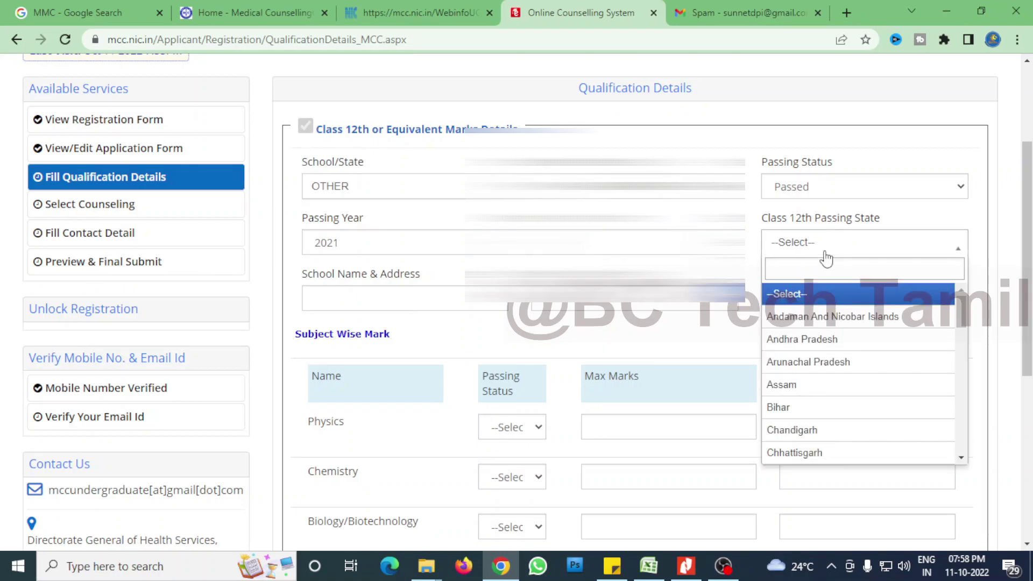
text(TA)
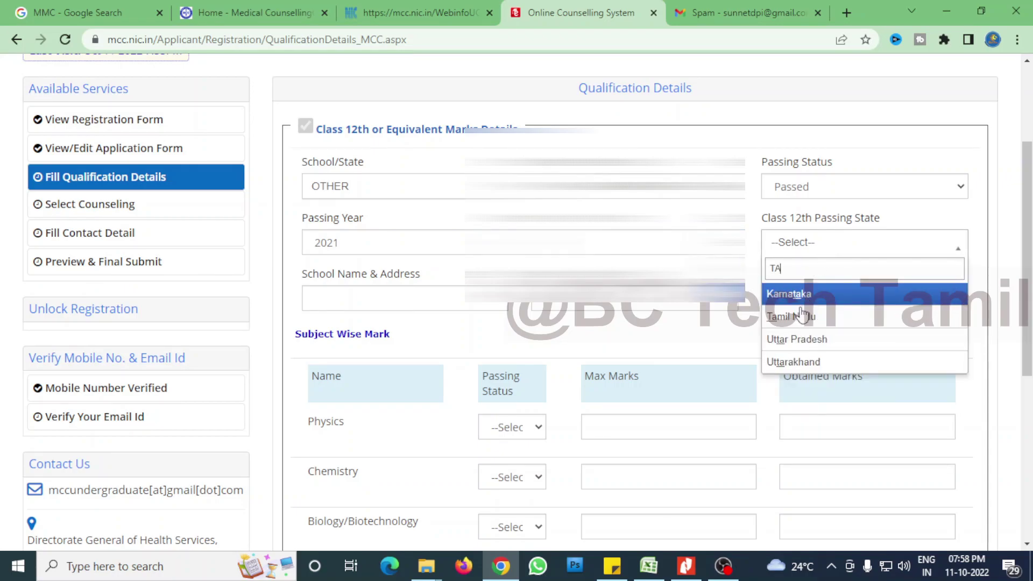
click(803, 315)
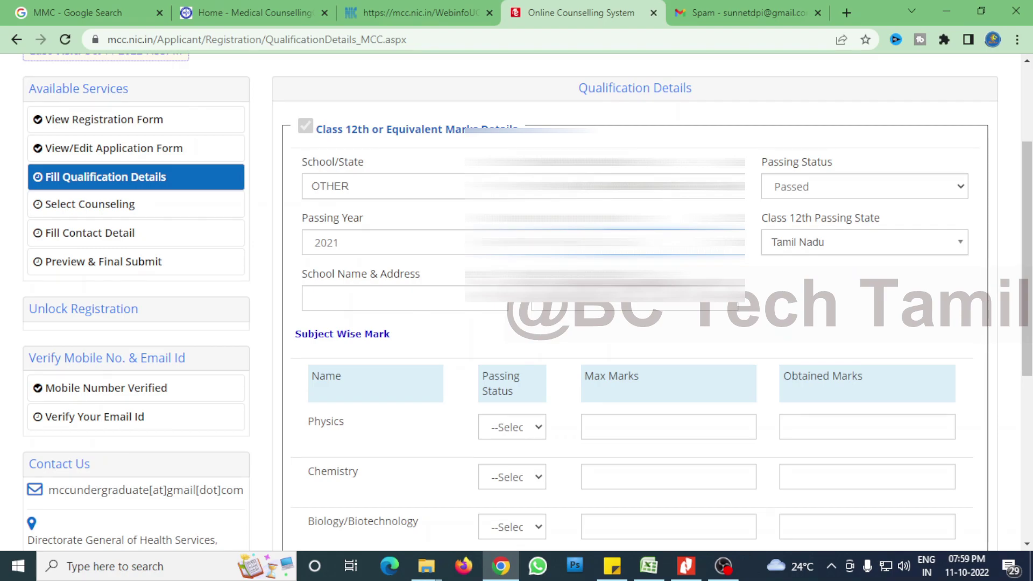
click(473, 307)
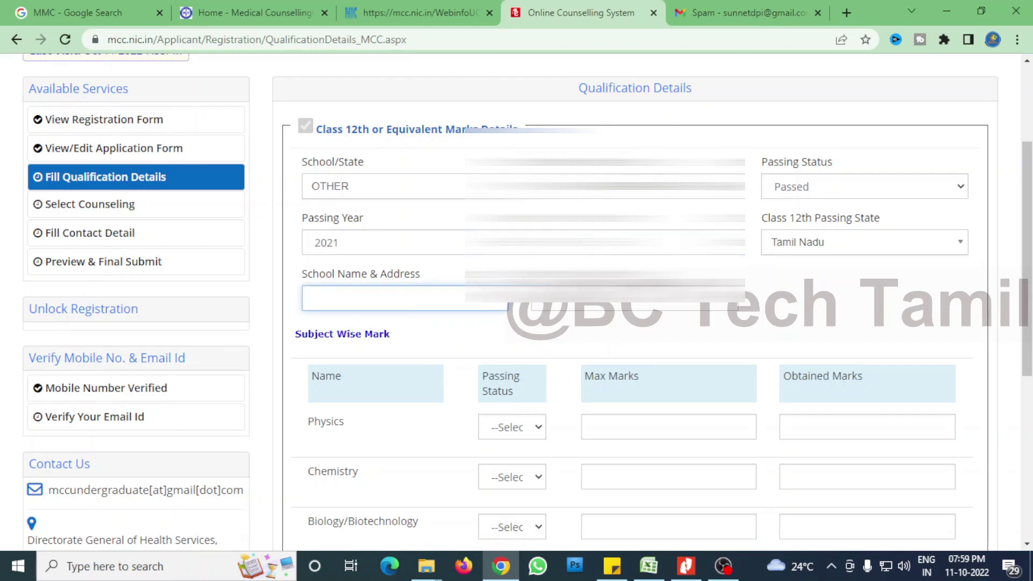
text(SRI VIJAY)
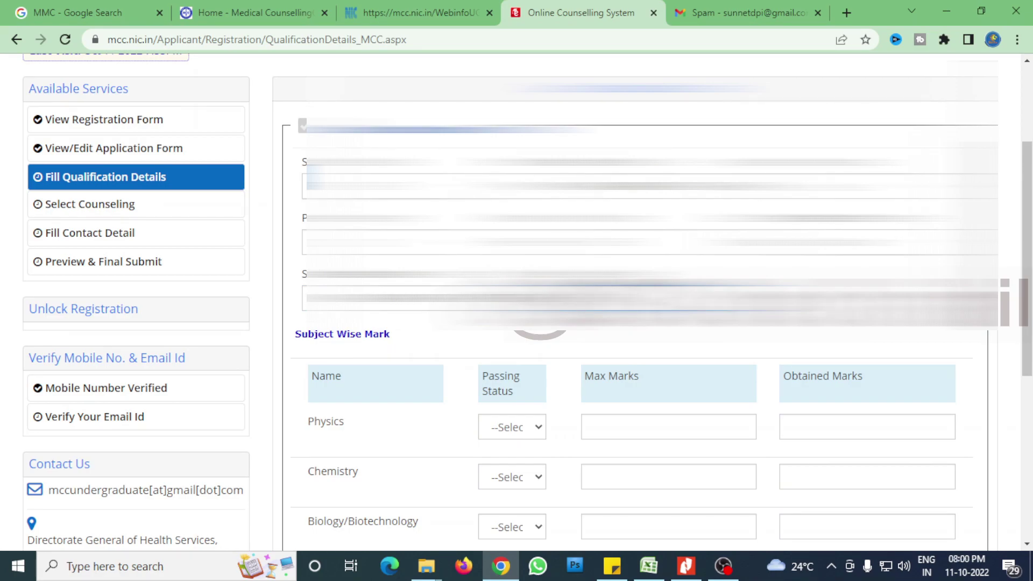
Mark Physics, Chemistry and Biology/Biotechnology as Passed.
scroll(516, 301, down, 3)
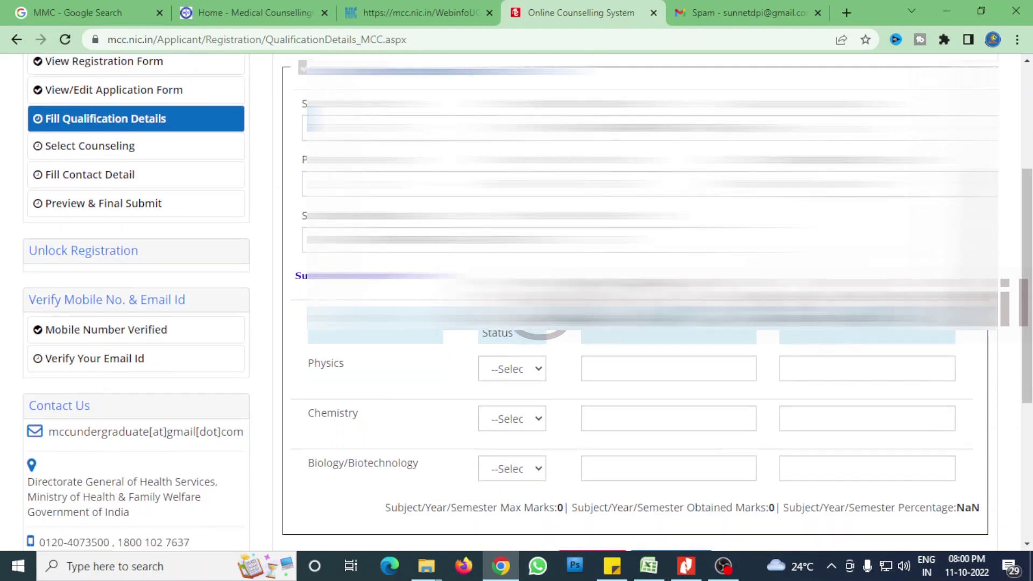
scroll(516, 301, up, 2)
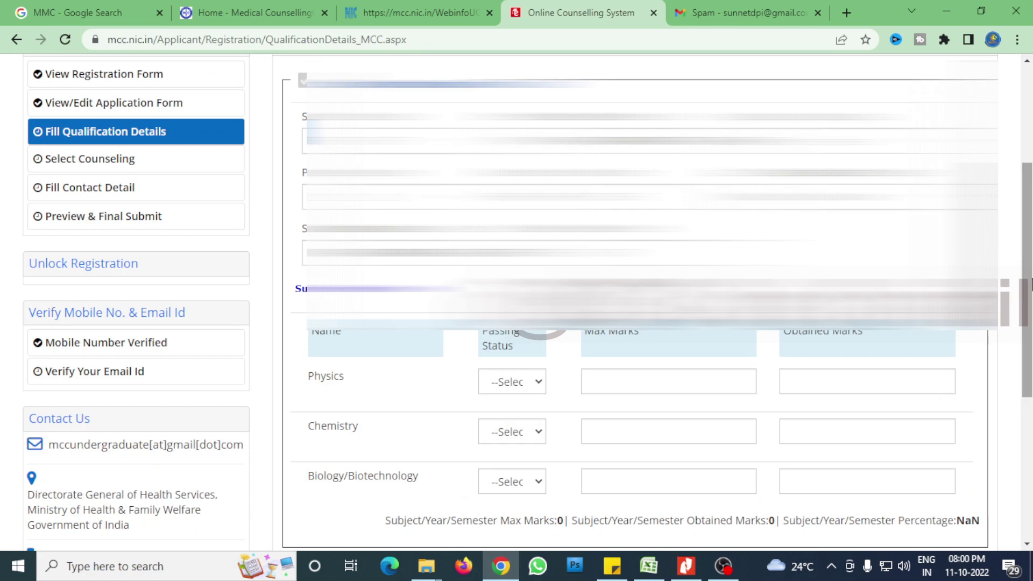
scroll(516, 302, down, 1)
click(512, 308)
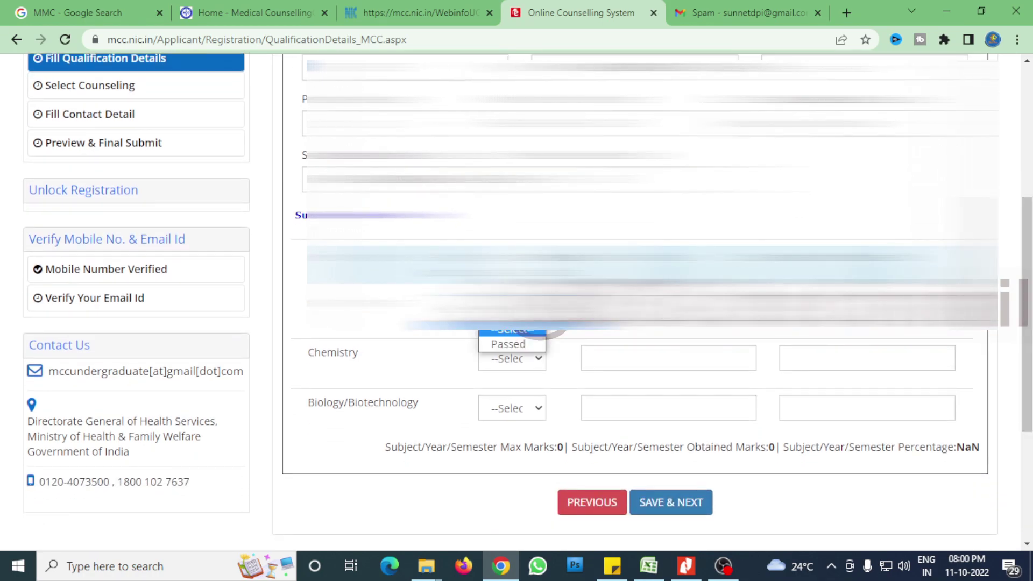
click(508, 344)
click(506, 363)
click(509, 394)
click(509, 413)
click(507, 444)
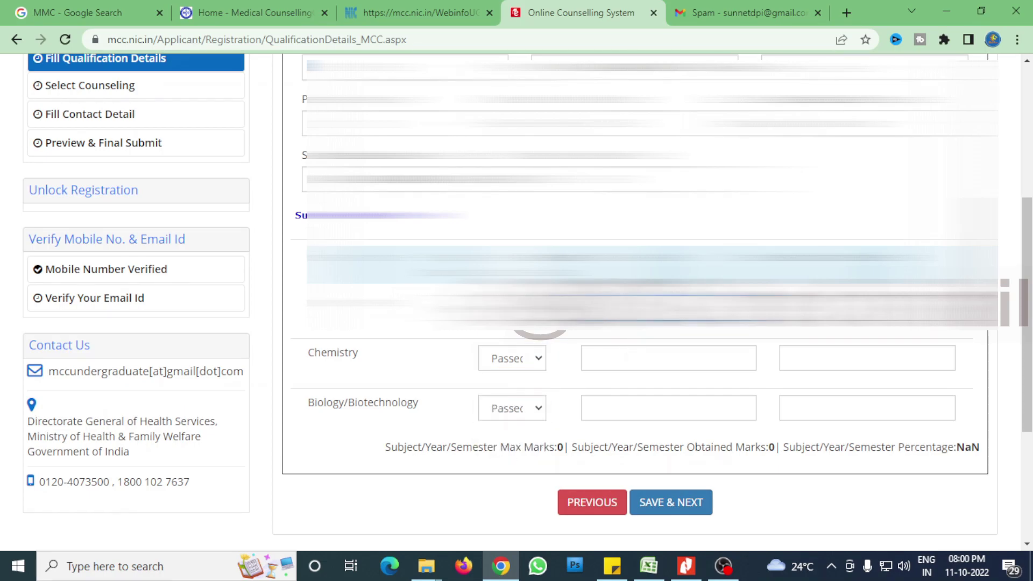
Set maximum marks of 100 for Chemistry and Biology/Biotechnology.
click(634, 366)
text(100)
click(640, 414)
text(100)
click(807, 315)
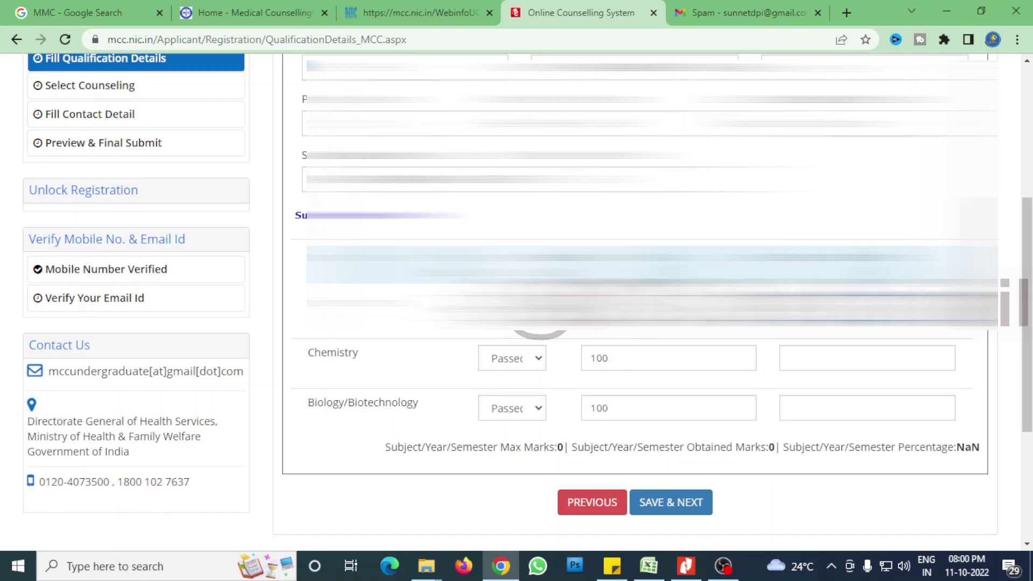
Enter obtained marks Chemistry 93.86 and Biology 92.43, totalling 278.72/300, then save.
click(826, 356)
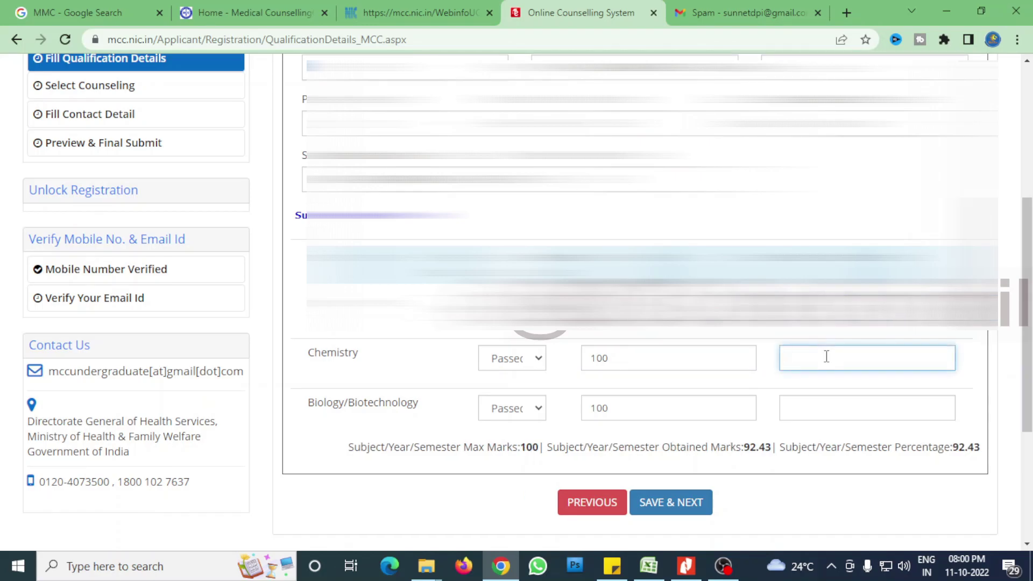
text(93.86)
click(814, 405)
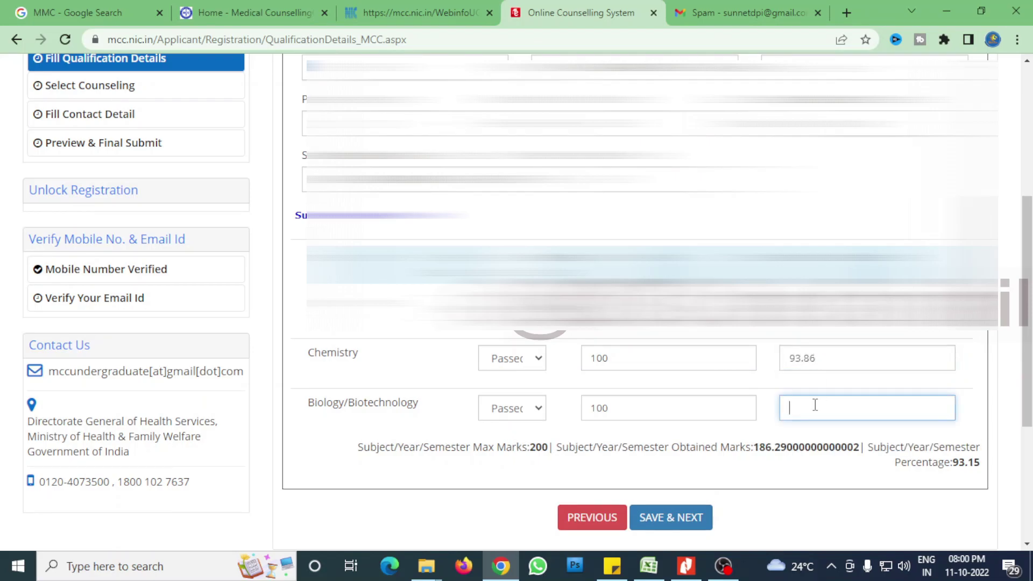
text(92.43)
click(804, 481)
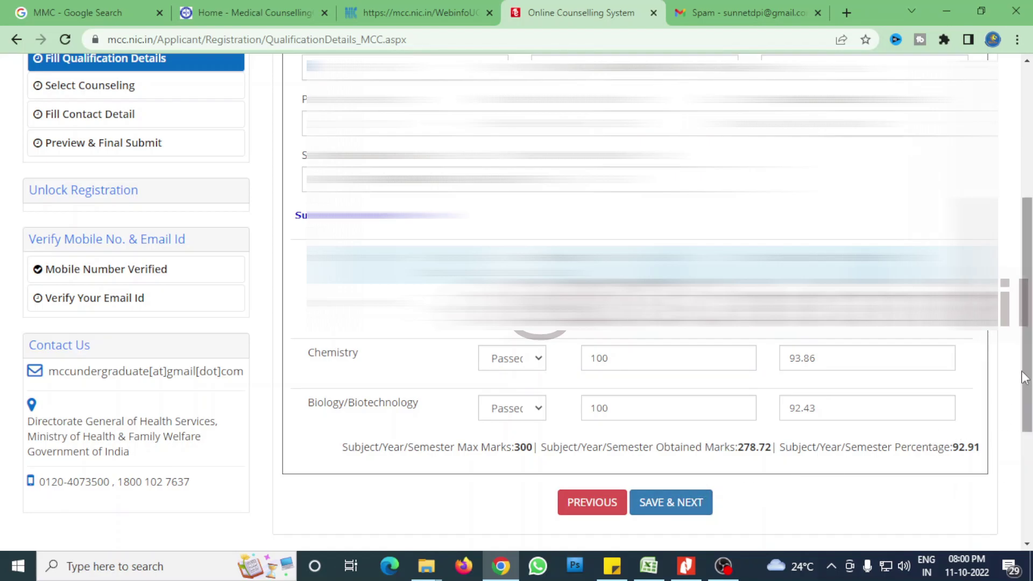
scroll(1025, 377, up, 1)
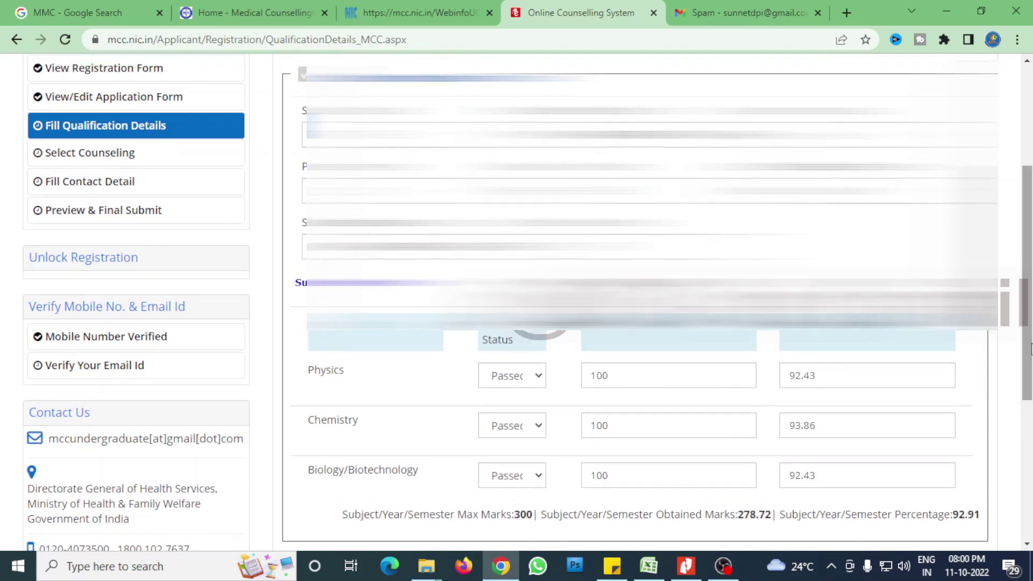
scroll(1025, 377, down, 2)
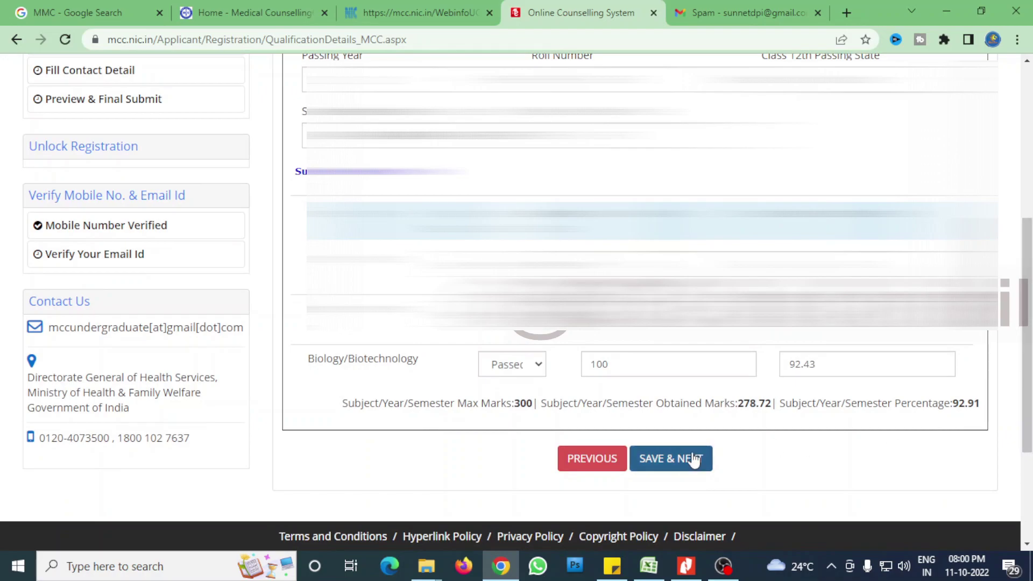
click(694, 460)
Confirm the qualification save and apply for All India Quota only at Rs.5500.
click(486, 345)
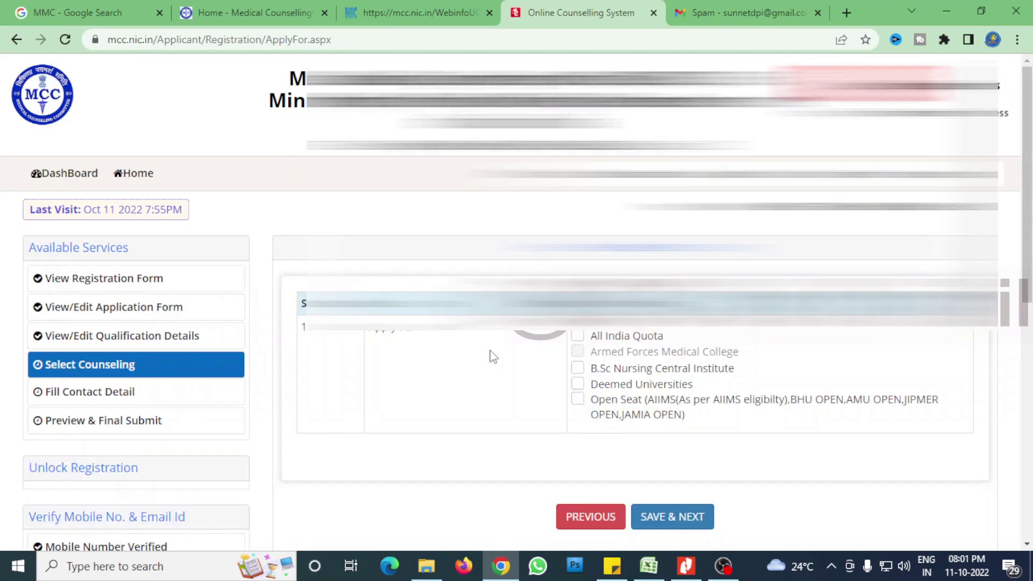
scroll(526, 362, down, 1)
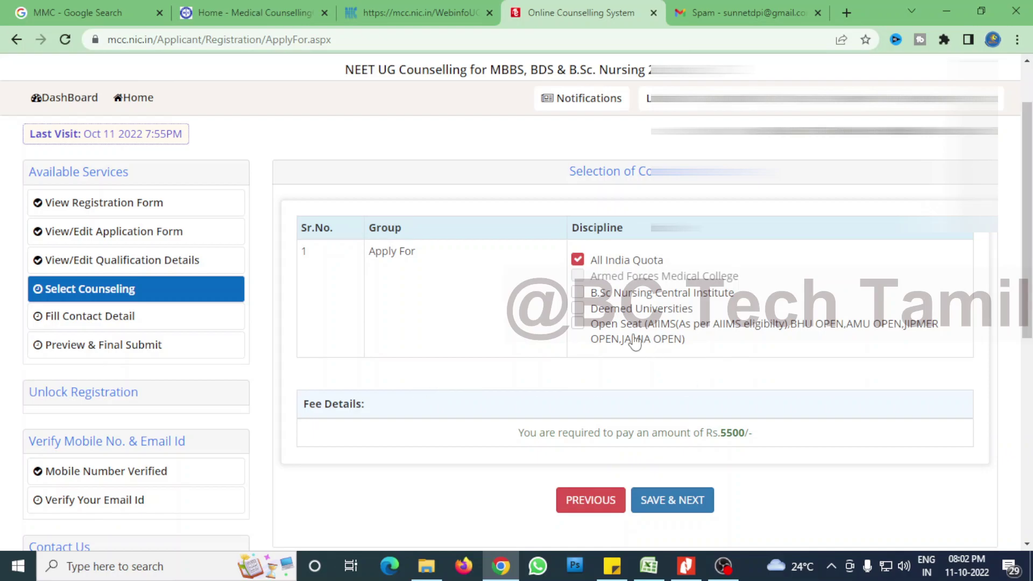
click(577, 308)
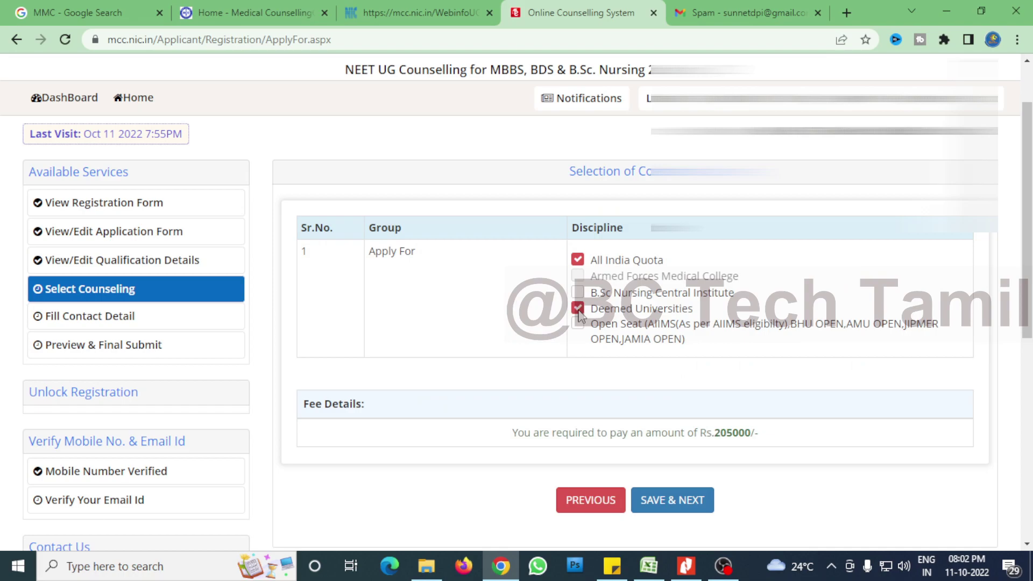
click(578, 323)
click(579, 324)
click(578, 308)
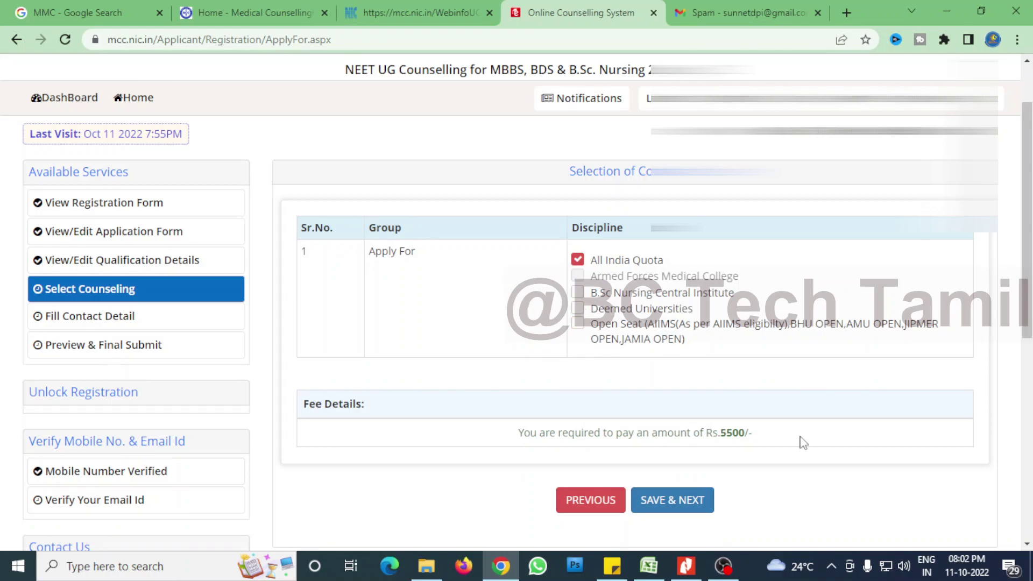
click(702, 499)
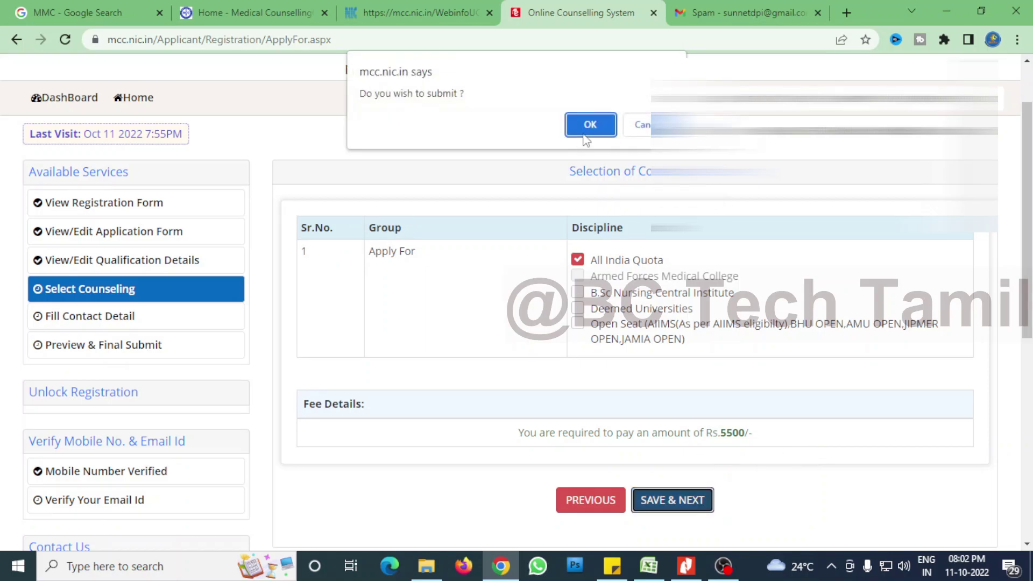
click(586, 139)
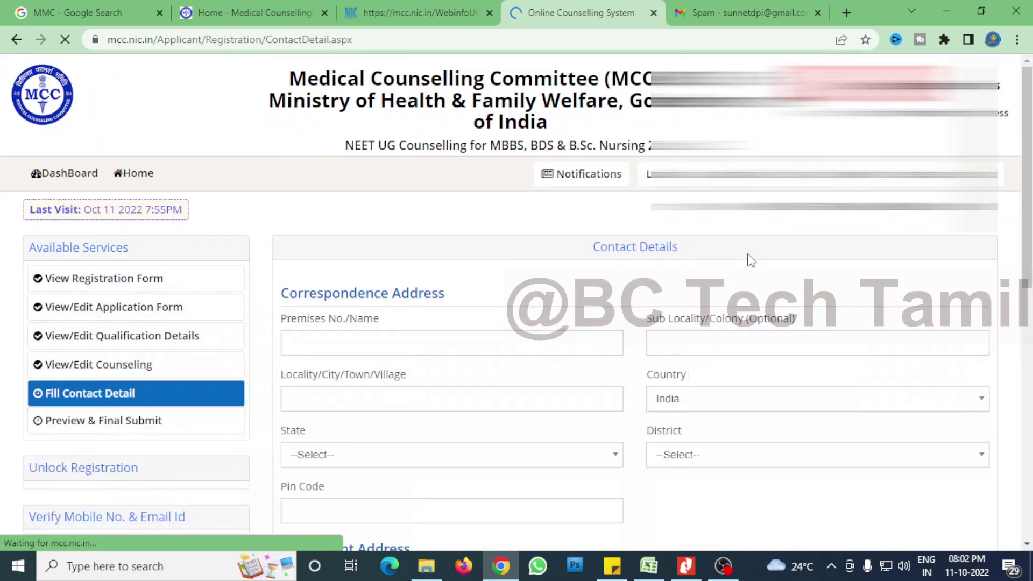
Enter the correspondence address and confirm saving the contact details.
scroll(592, 272, down, 1)
click(486, 266)
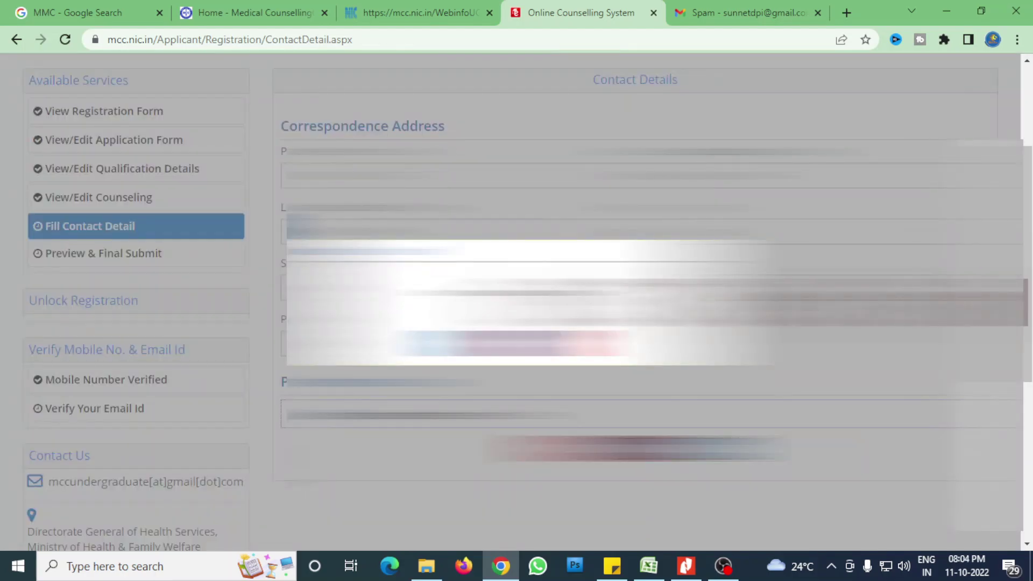
key(Return)
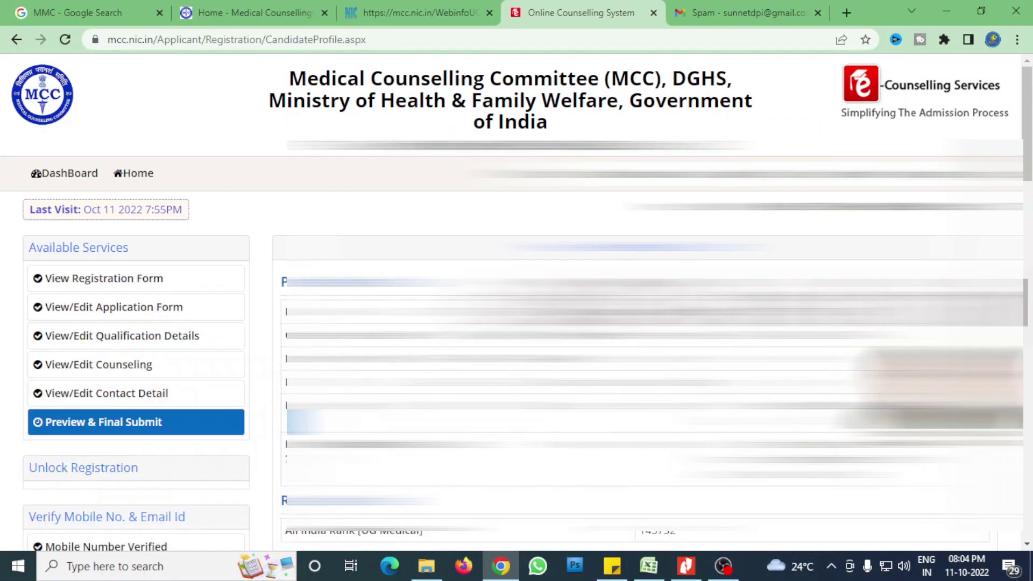
Review the registration preview, agree to the declaration and confirm the final submission.
scroll(1029, 204, down, 3)
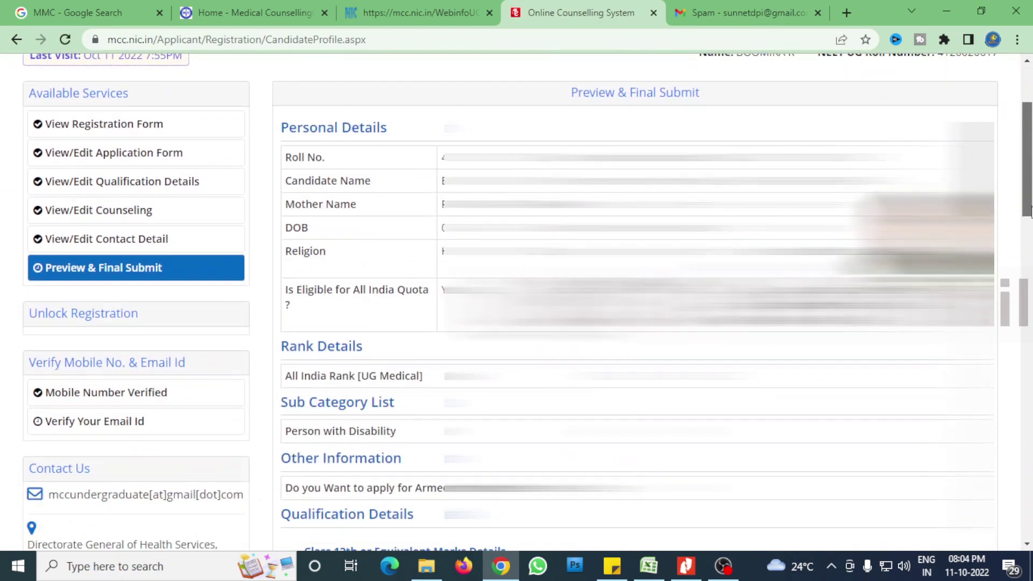
drag(1029, 210, 1029, 213)
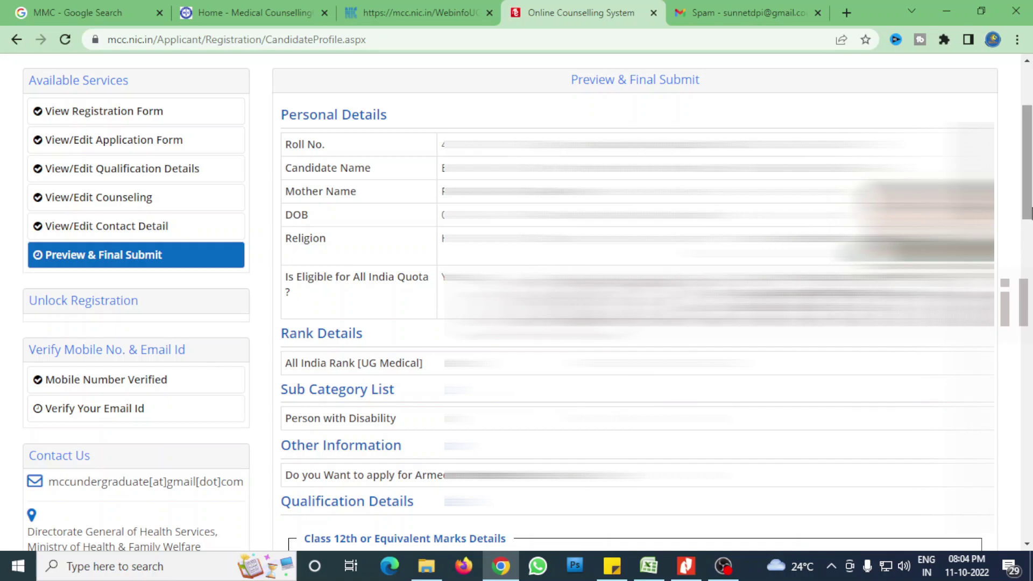
drag(1029, 214, 1029, 318)
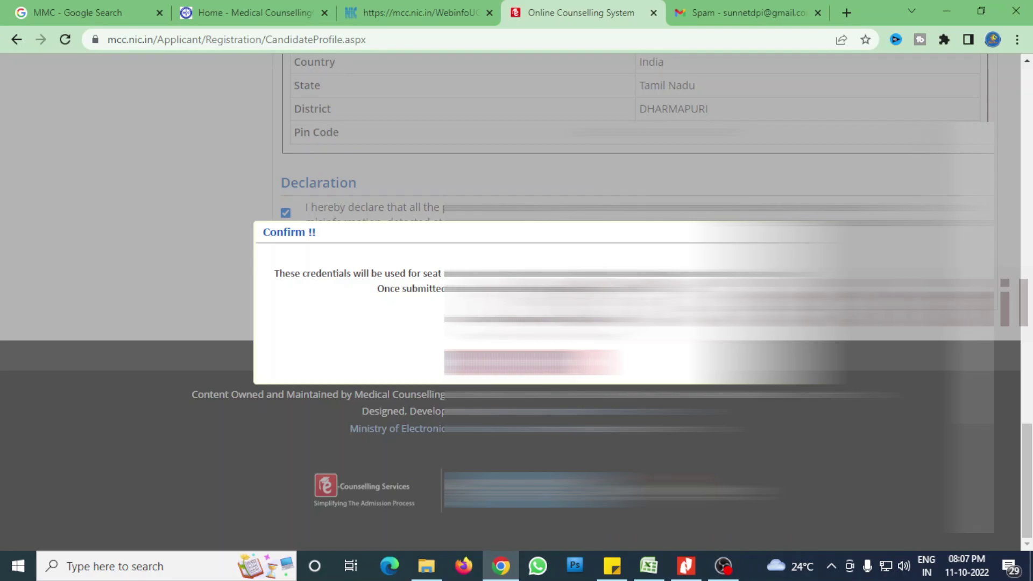
click(492, 361)
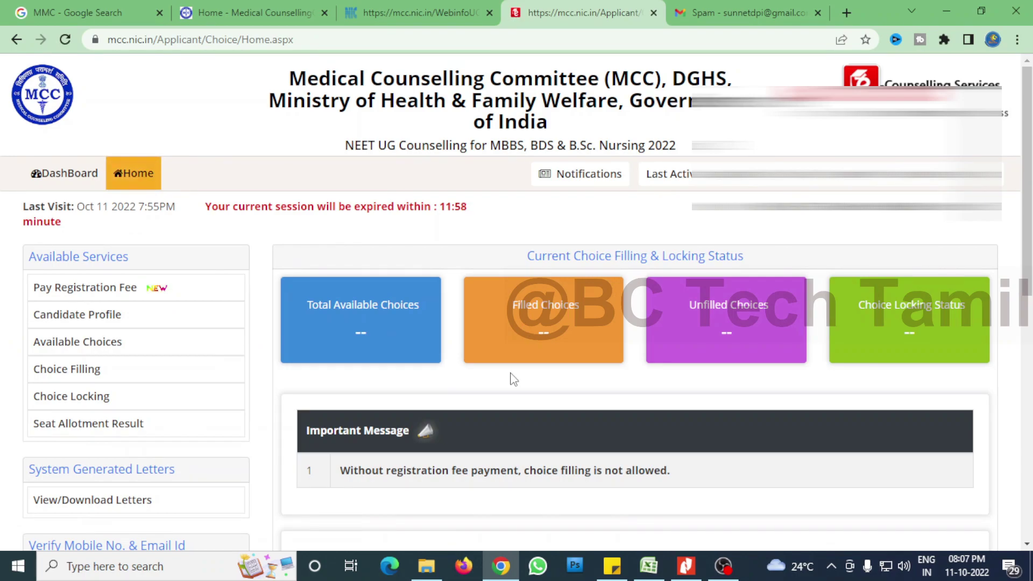
Choose Online Payment for the Rs.5500 registration fee, accept the terms, and proceed to the gateway.
scroll(512, 379, down, 3)
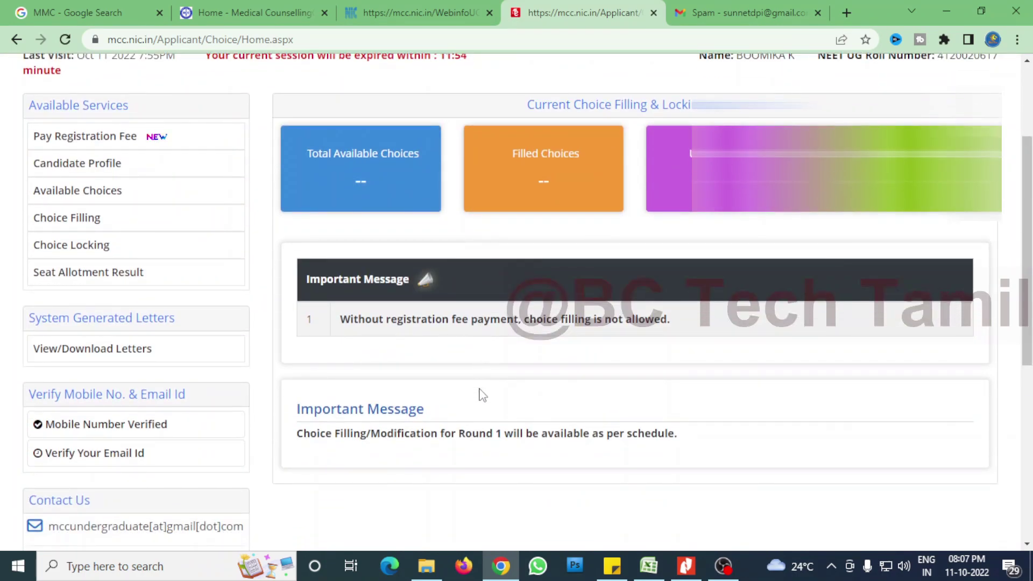
click(114, 144)
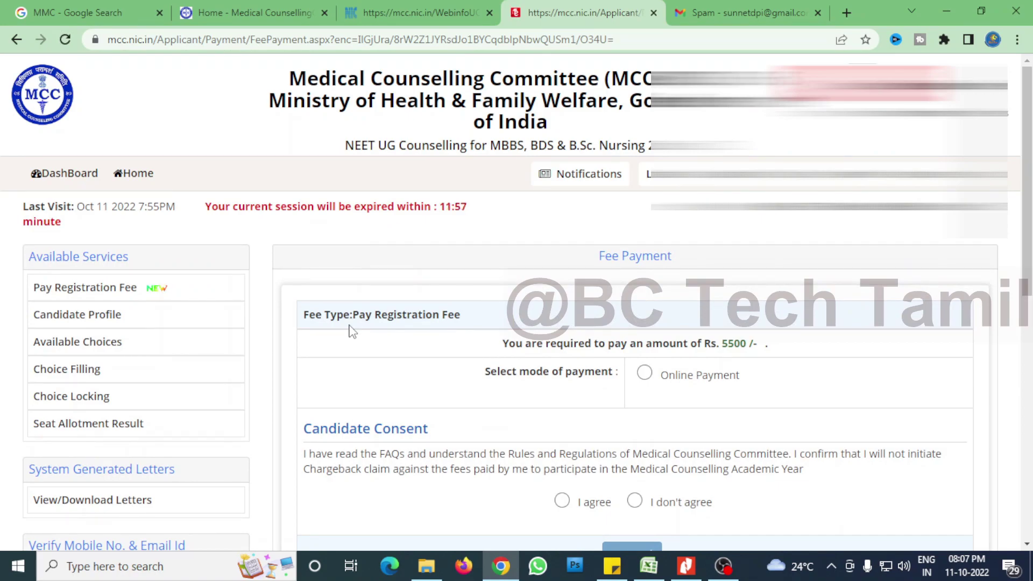
click(643, 372)
scroll(410, 401, down, 2)
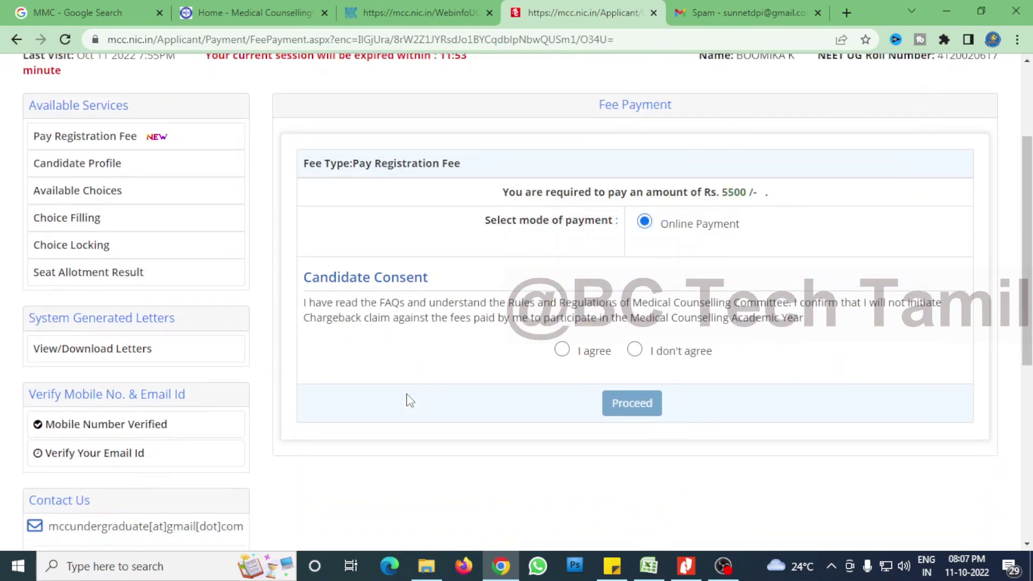
click(562, 350)
click(631, 403)
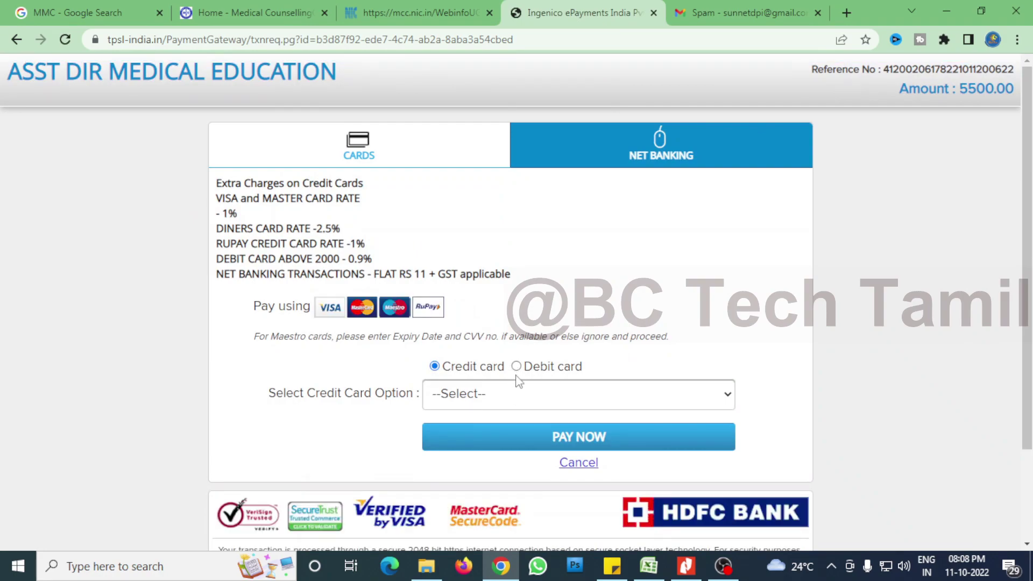
Pick the payment method for the 5500.00 fee, trying debit card and net banking before returning to card.
click(517, 366)
click(608, 143)
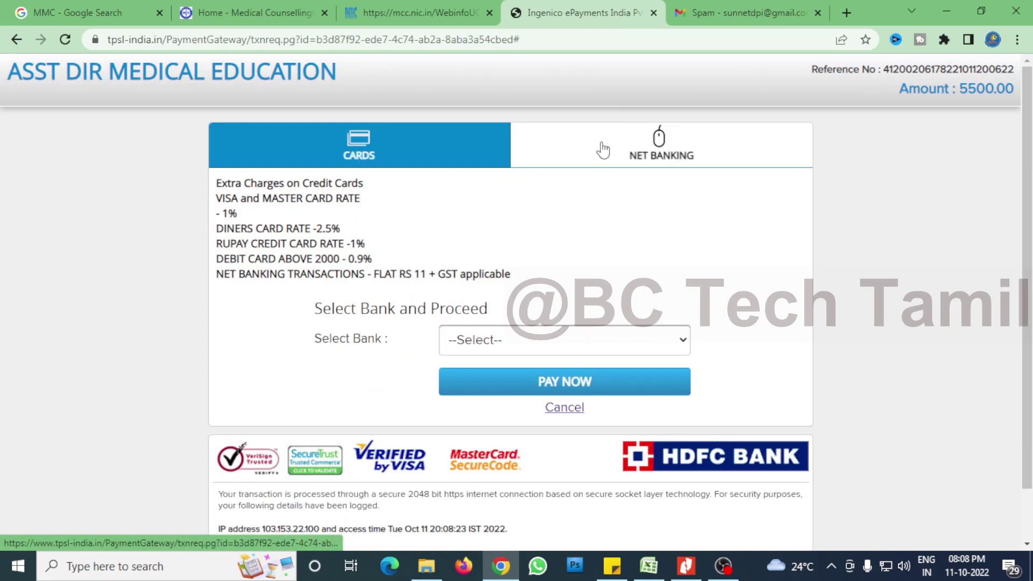
click(454, 157)
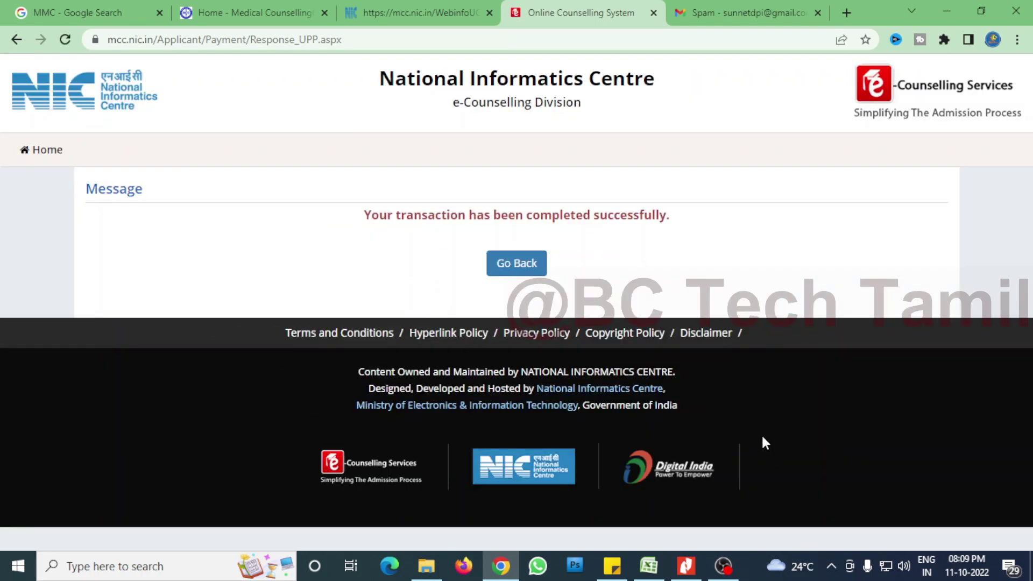
Return to the candidate home dashboard and check the total available choices count.
click(528, 277)
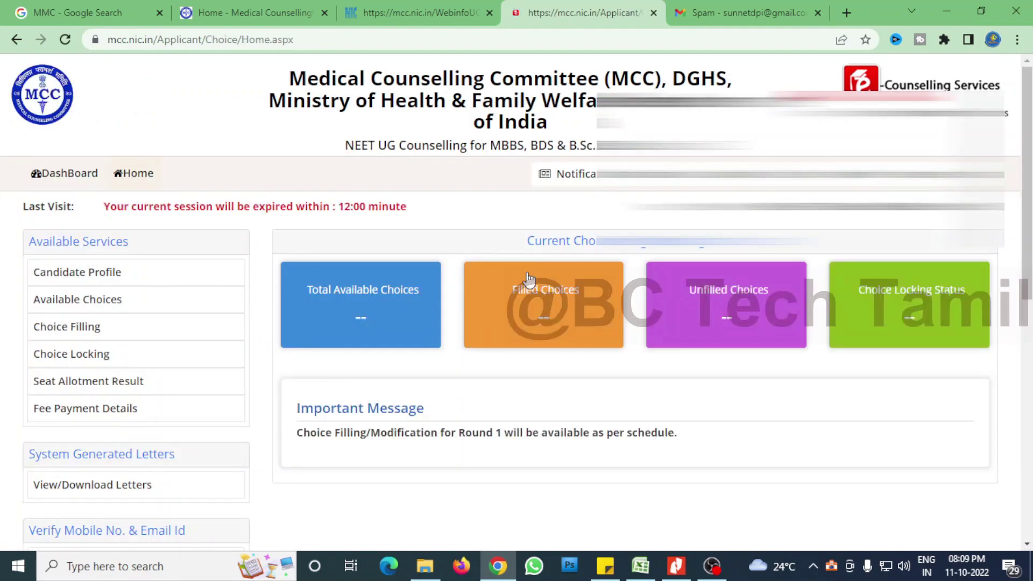
scroll(473, 426, down, 4)
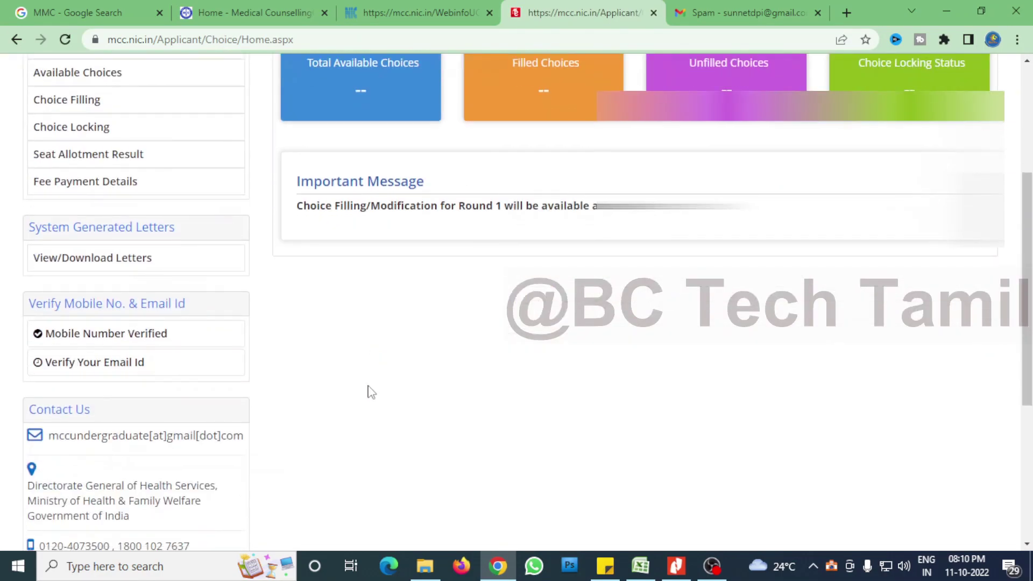
scroll(366, 389, up, 4)
click(358, 320)
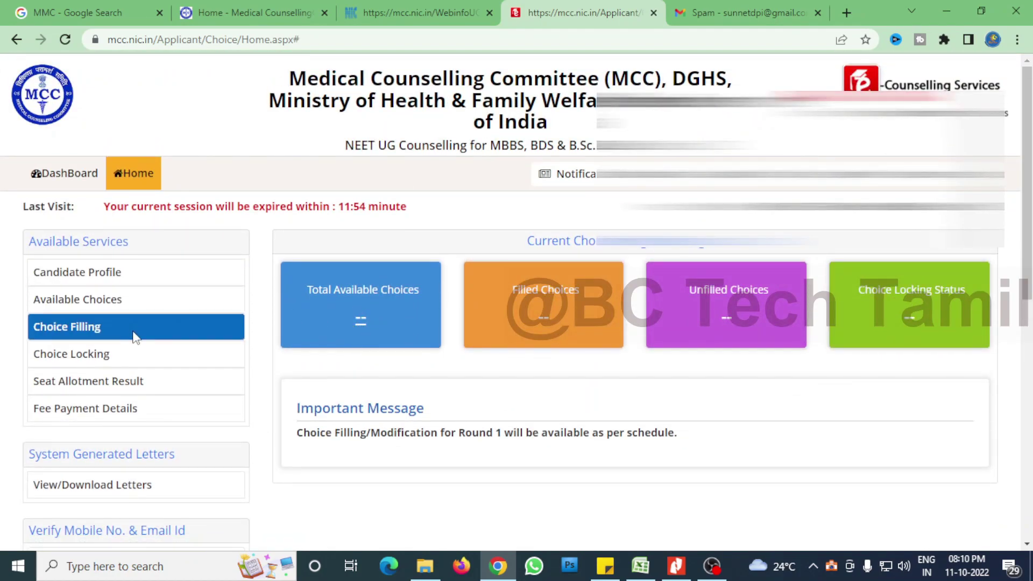